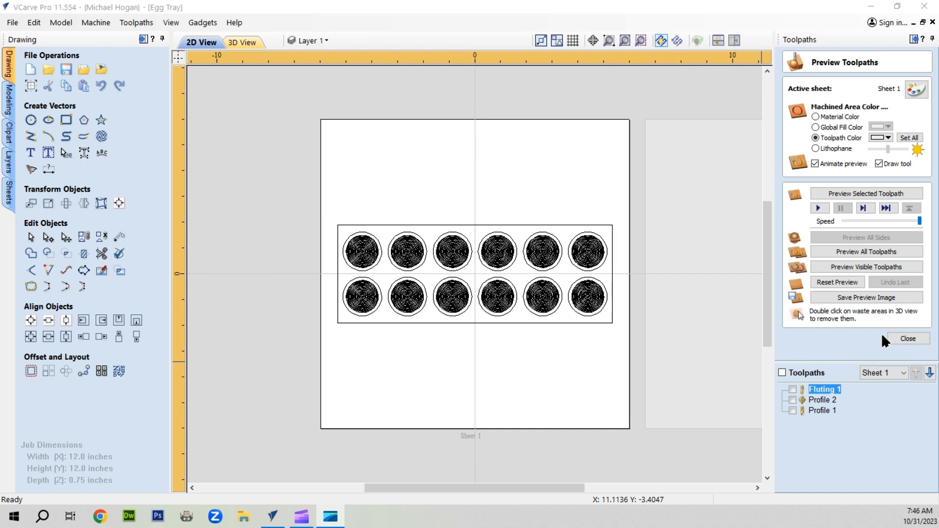
# Step: Simulate all Sheet 1 toolpaths, remove the waste material around the part, and inspect the egg tray in 3D
pyautogui.click(782, 372)
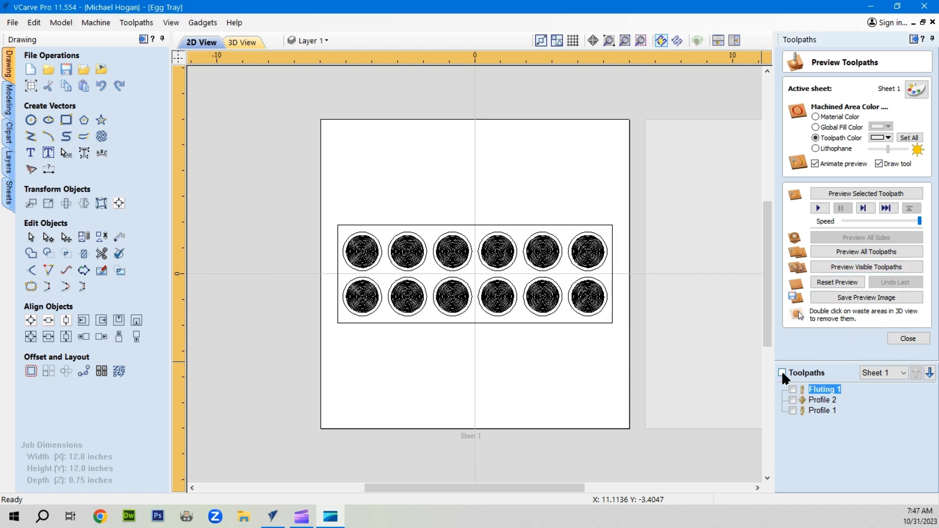
pyautogui.click(861, 250)
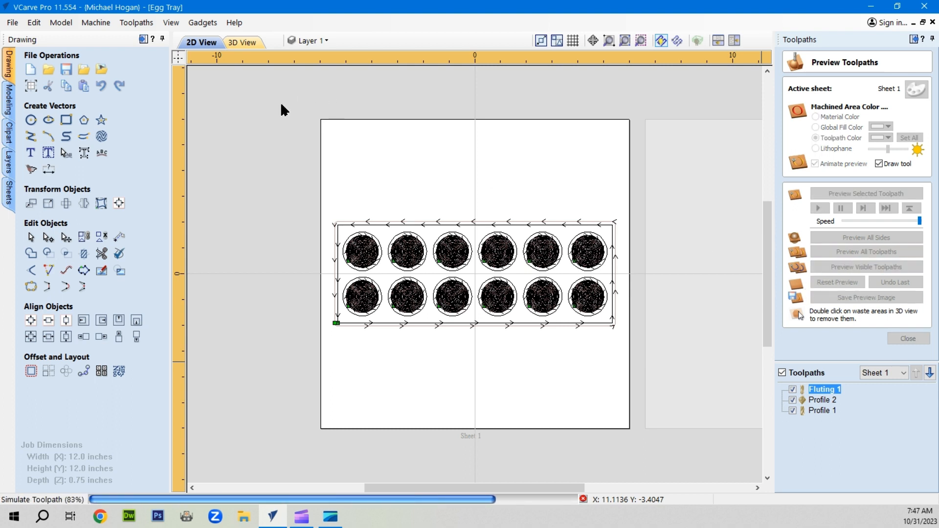
pyautogui.click(239, 42)
pyautogui.moveTo(467, 163); pyautogui.dragTo(451, 419)
pyautogui.doubleClick(460, 406)
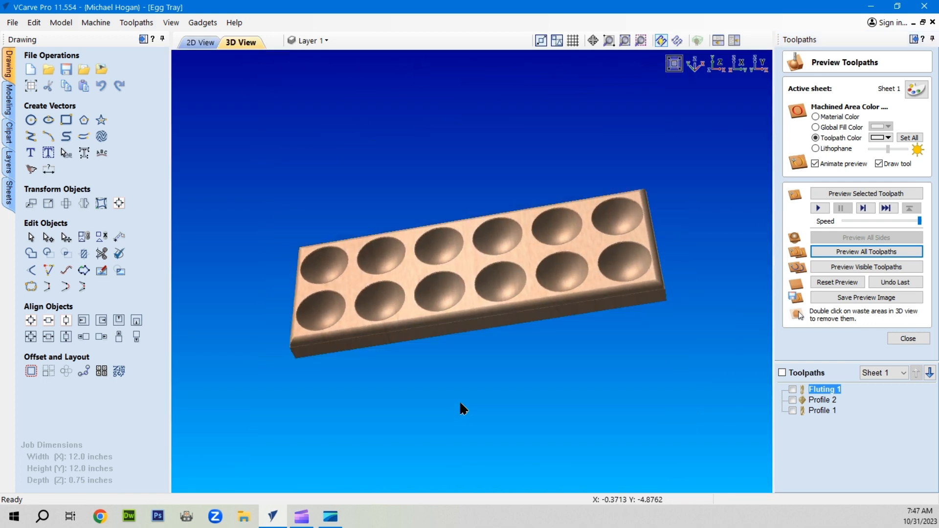
pyautogui.scroll(2, 469, 316)
pyautogui.scroll(-1, 455, 317)
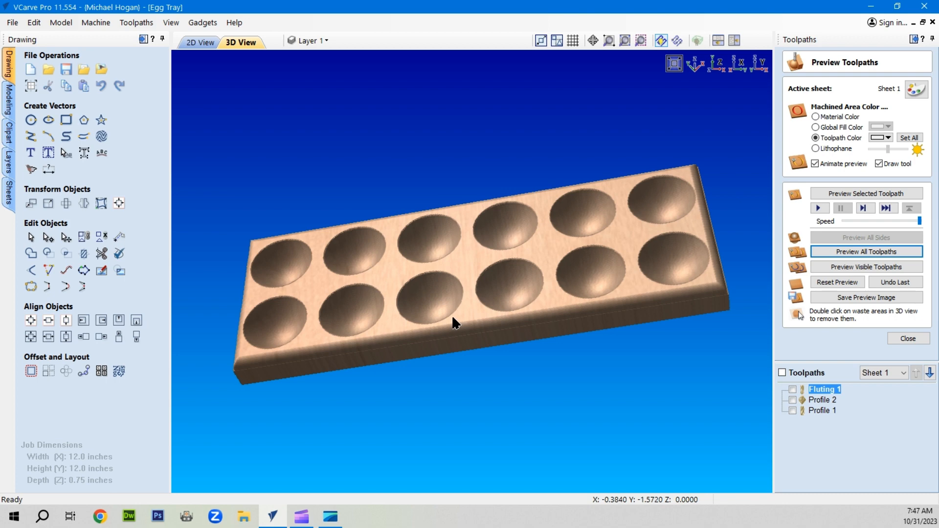
pyautogui.click(194, 44)
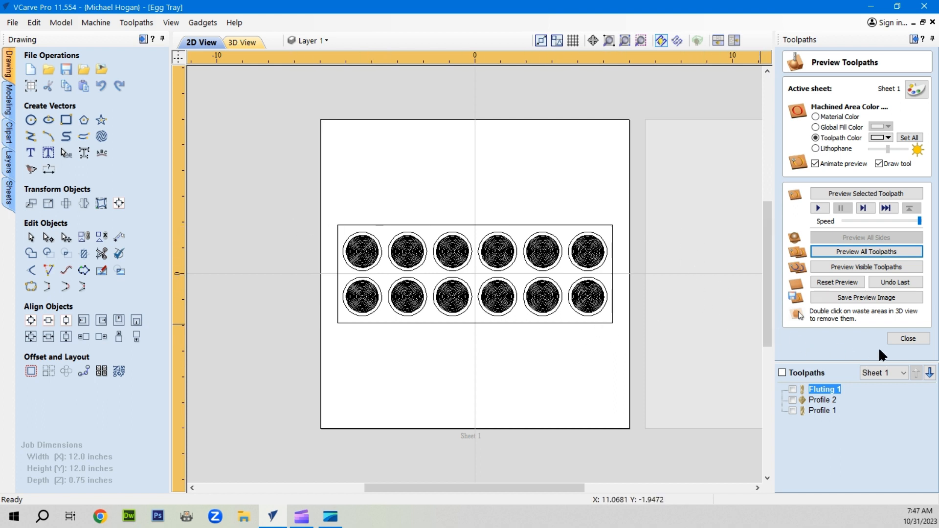
# Step: Make Sheet 2 active and create a square-cornered rectangle 10.2 inches wide and 6.0 inches high on it
pyautogui.click(897, 368)
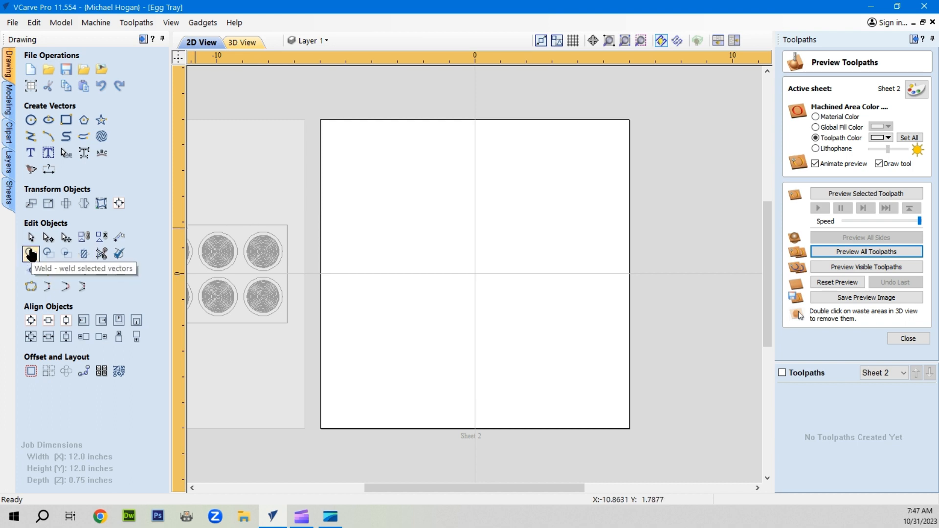
pyautogui.click(66, 119)
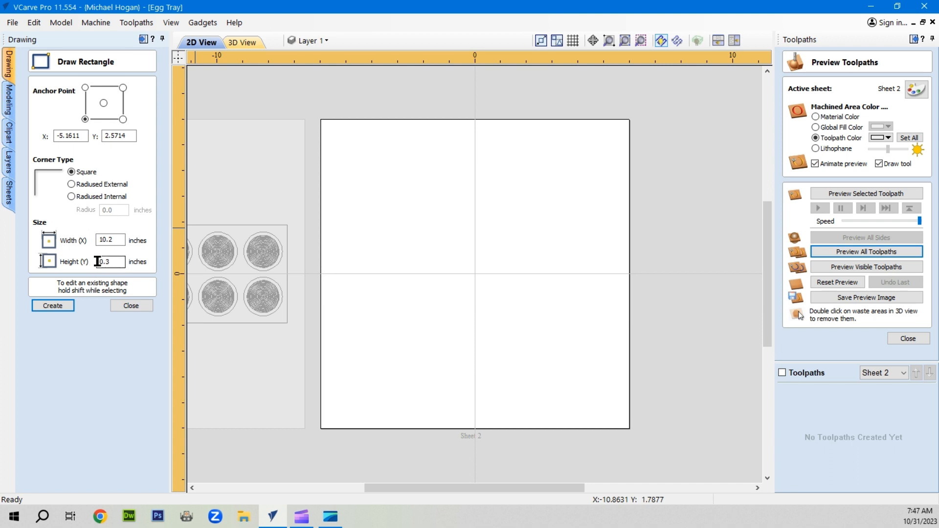
pyautogui.moveTo(97, 262); pyautogui.dragTo(113, 260)
pyautogui.write('6.0')
pyautogui.click(46, 305)
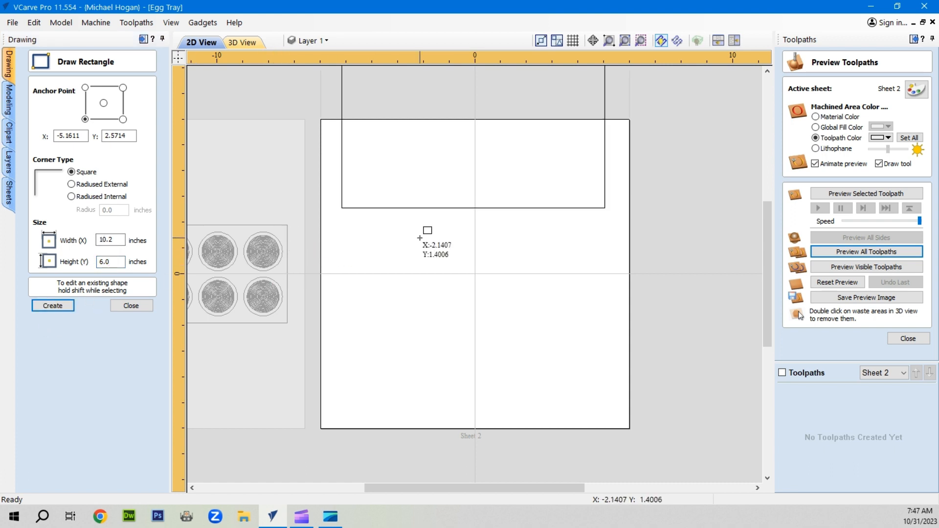
pyautogui.click(131, 306)
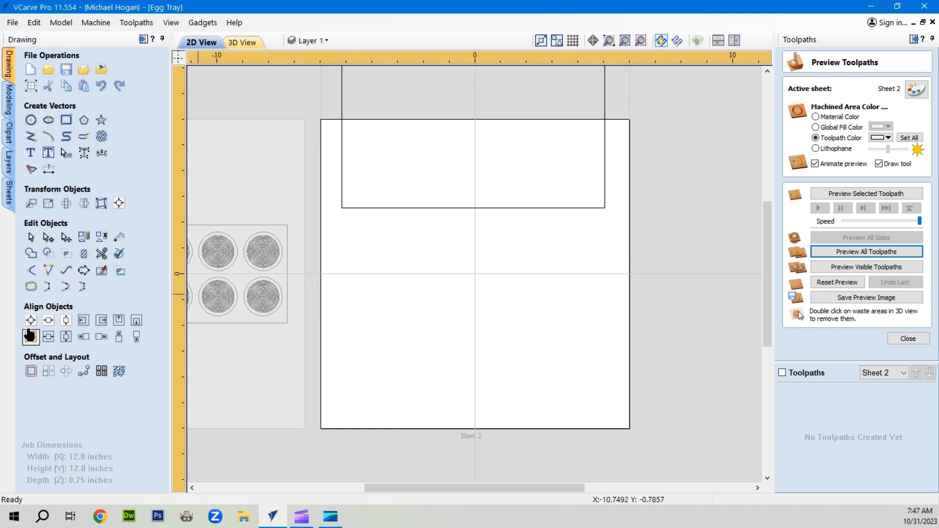
# Step: Center the rectangle in the material and shrink it from its lower and upper edges to about 3.9 inches high
pyautogui.click(488, 207)
pyautogui.click(30, 321)
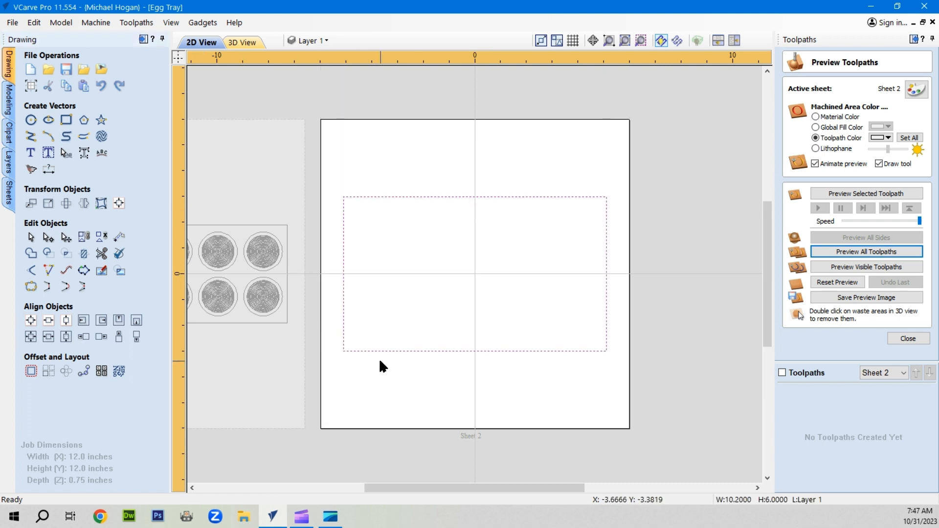
pyautogui.click(479, 350)
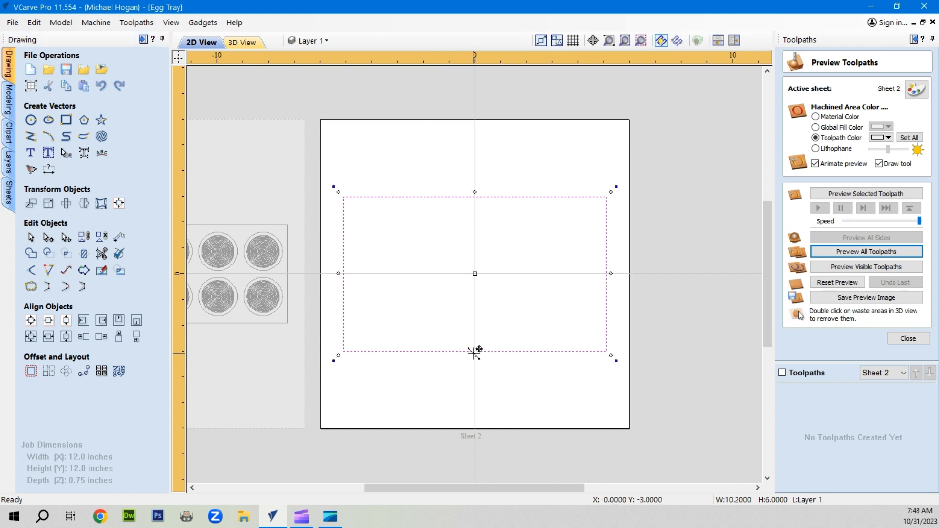
pyautogui.moveTo(474, 356); pyautogui.dragTo(474, 328)
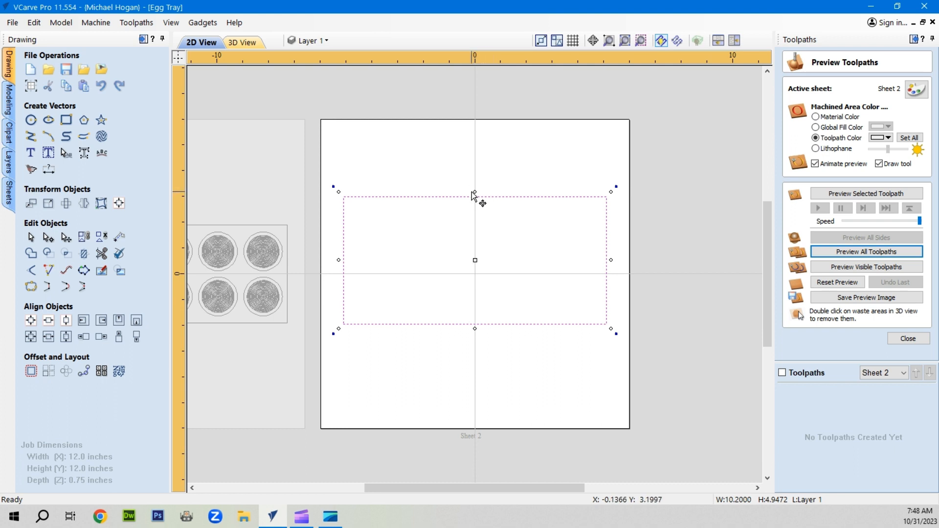
pyautogui.moveTo(475, 191); pyautogui.dragTo(462, 224)
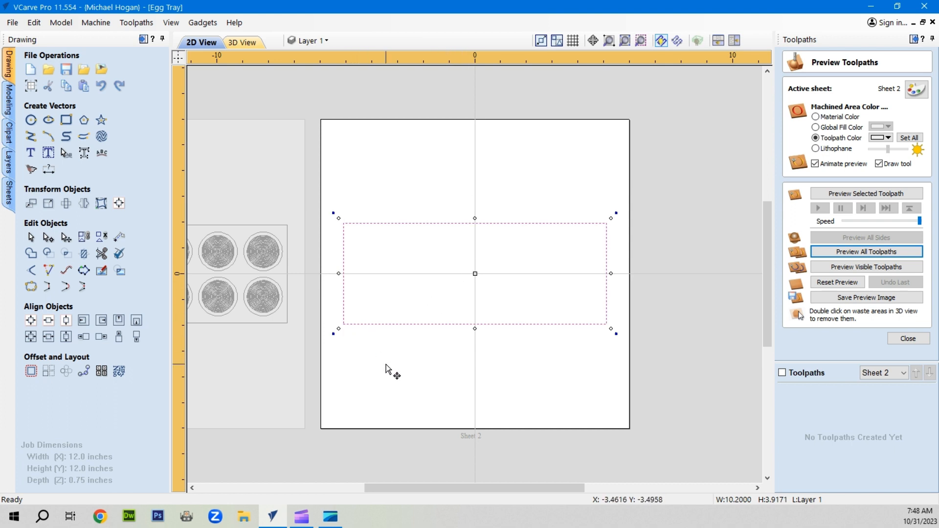
pyautogui.click(380, 380)
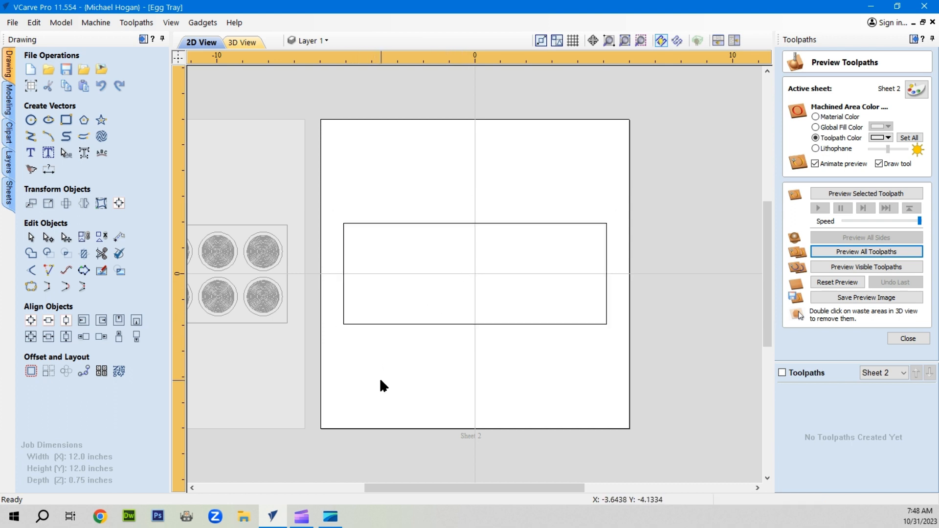
# Step: Use the Spiral Pocket Circle gadget to add a 1.5-inch-diameter climb-cut spiral pocket at X 0, Y 0 on the Egg Pockets layer
pyautogui.click(199, 20)
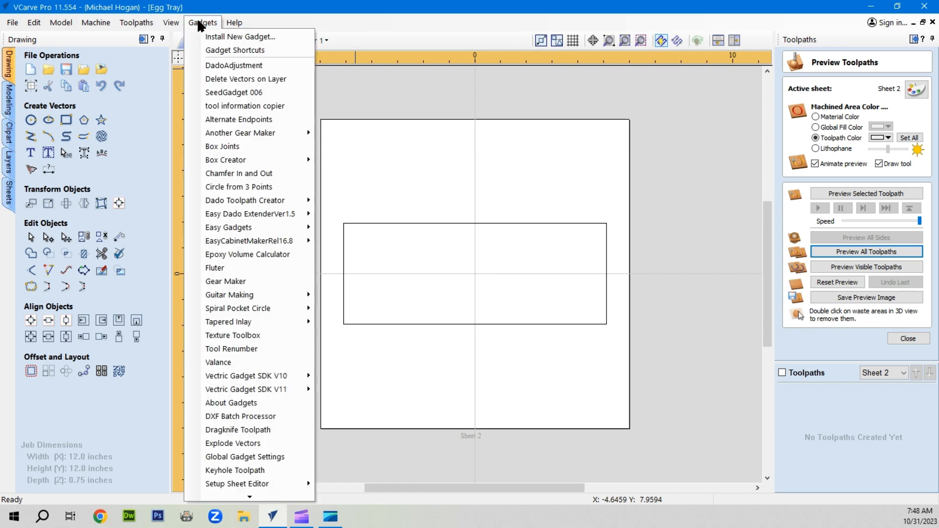
pyautogui.moveTo(231, 303)
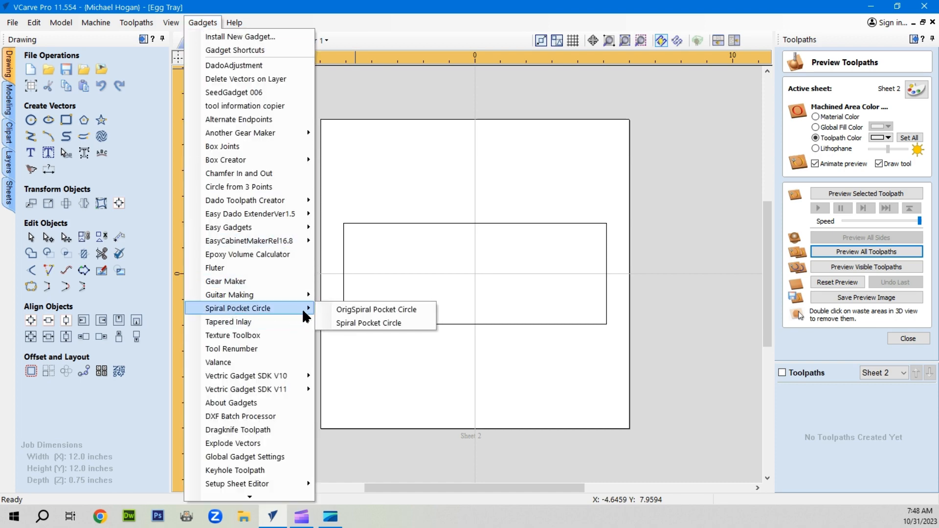
pyautogui.click(380, 322)
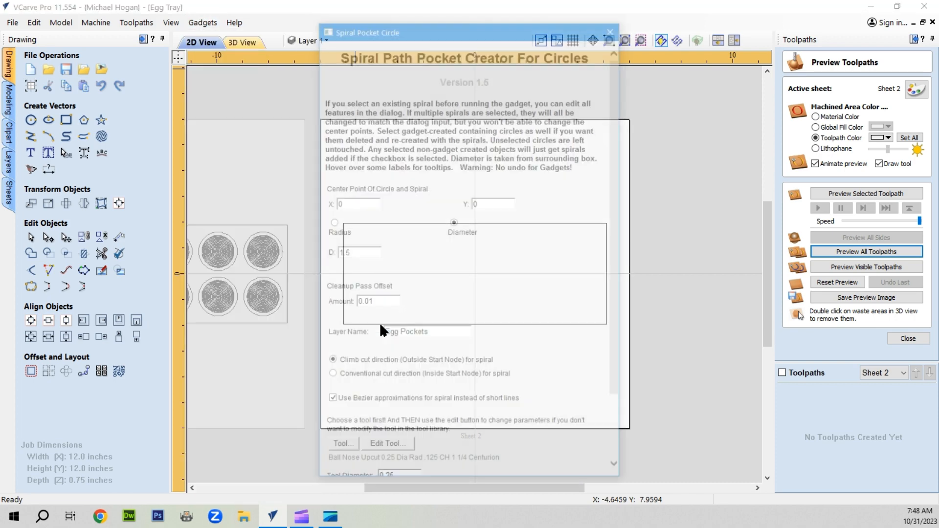
pyautogui.moveTo(495, 25); pyautogui.dragTo(800, 29)
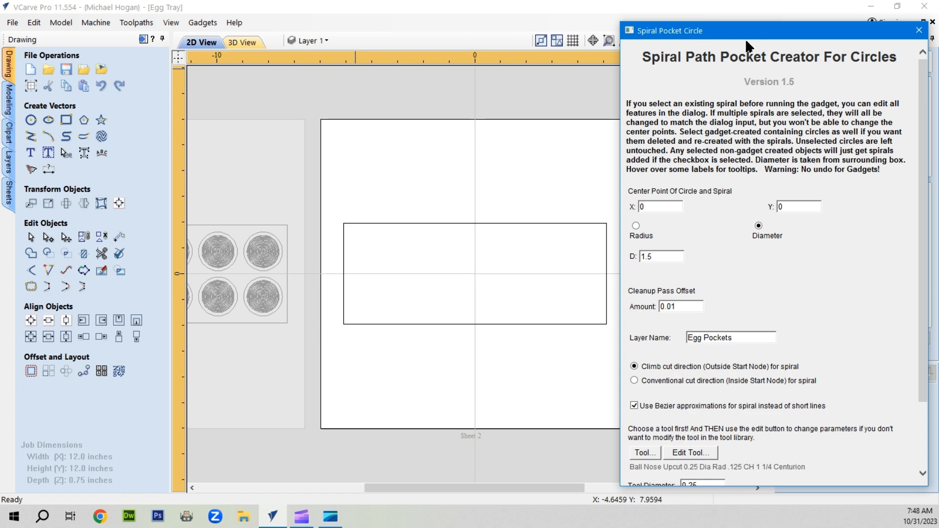
pyautogui.moveTo(745, 38); pyautogui.dragTo(743, 23)
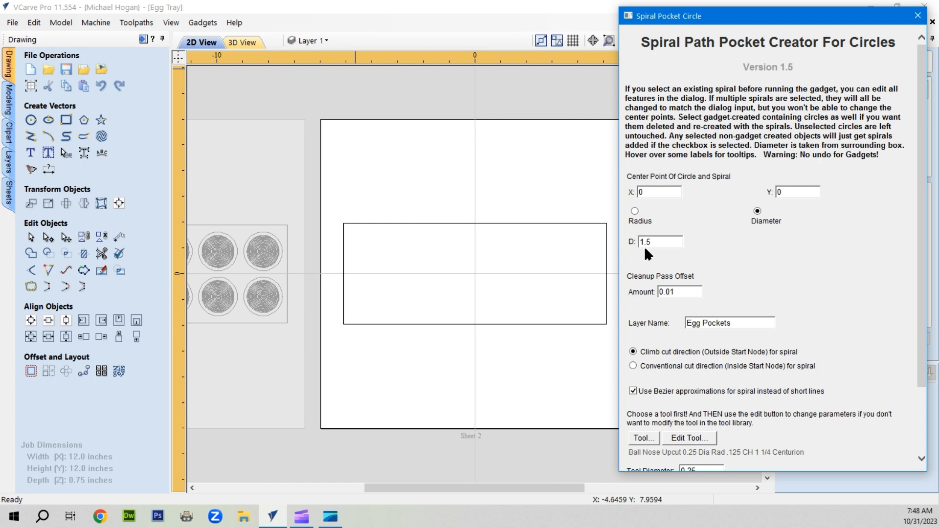
pyautogui.moveTo(662, 286)
pyautogui.moveTo(679, 356)
pyautogui.scroll(-3, 664, 400)
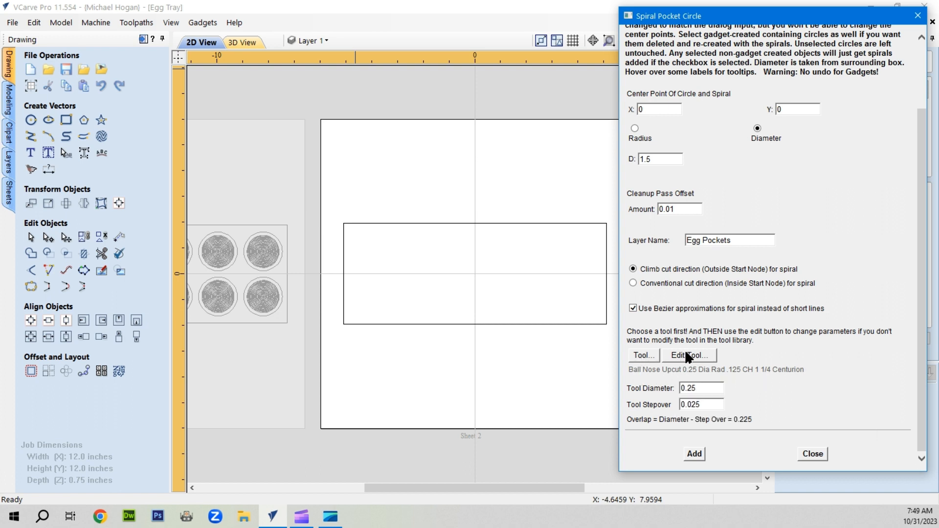
pyautogui.moveTo(664, 376)
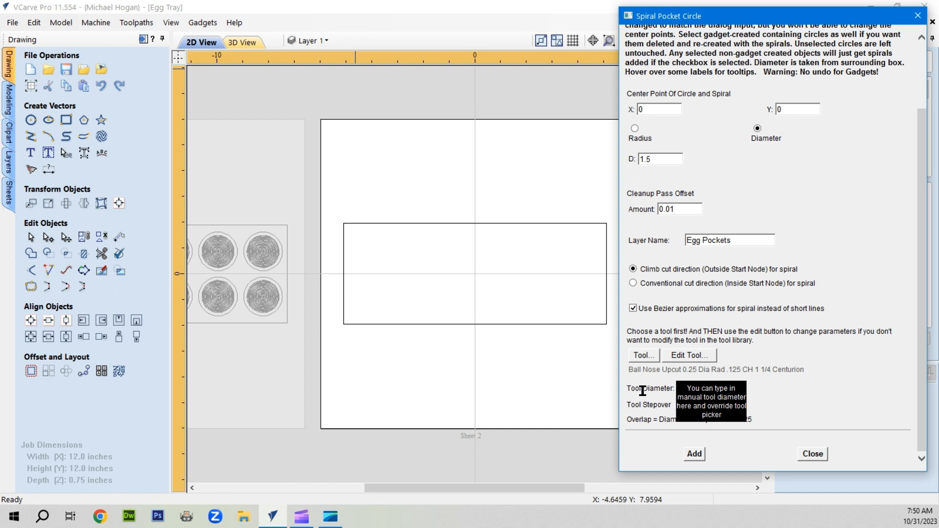
pyautogui.moveTo(645, 404)
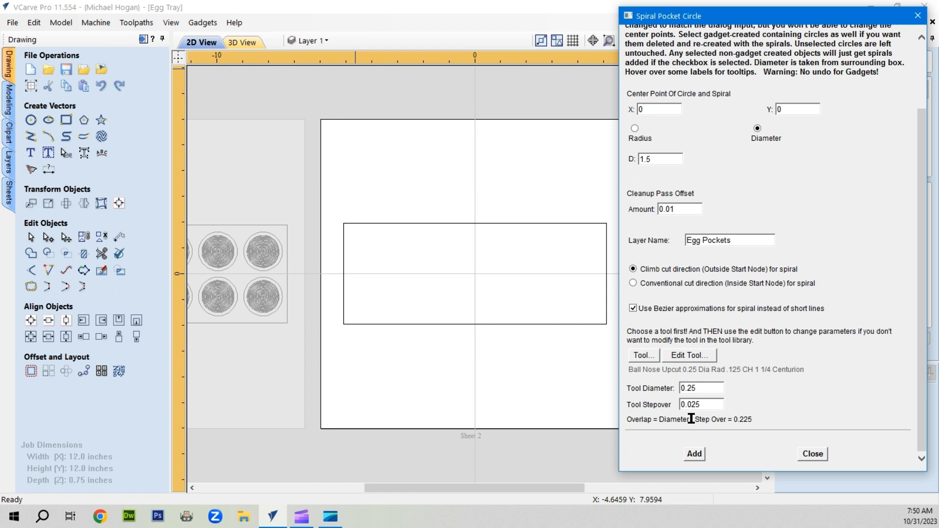
pyautogui.click(695, 453)
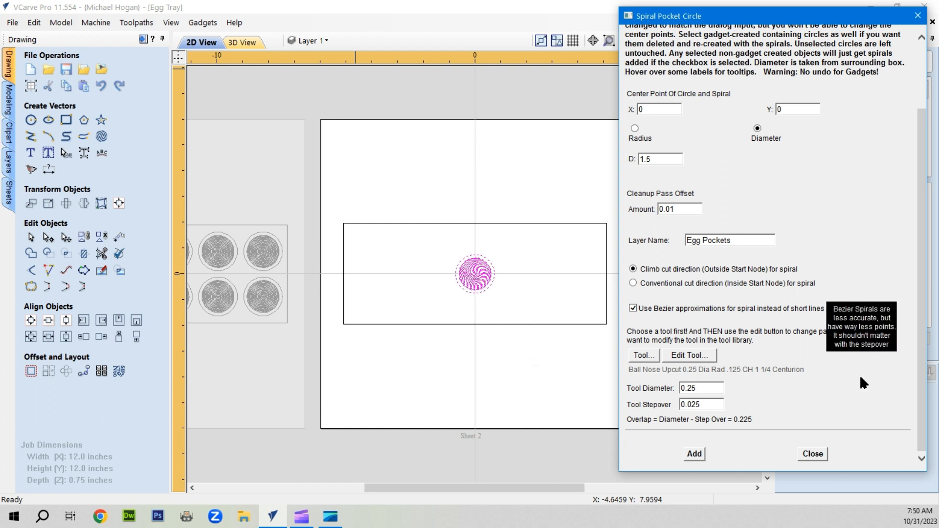
pyautogui.click(814, 454)
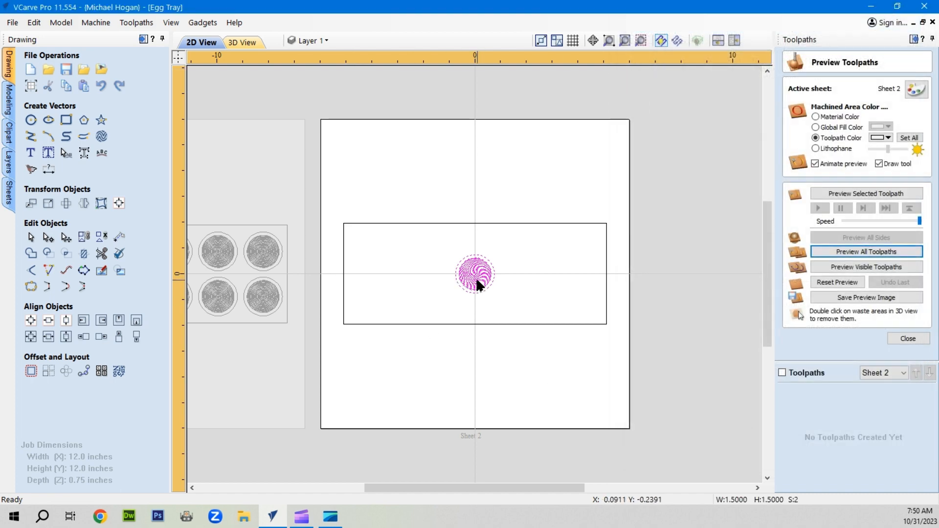
# Step: Examine the nodes and start point of the new spiral and its surrounding circle in node editing
pyautogui.scroll(3, 476, 277)
pyautogui.scroll(5, 477, 275)
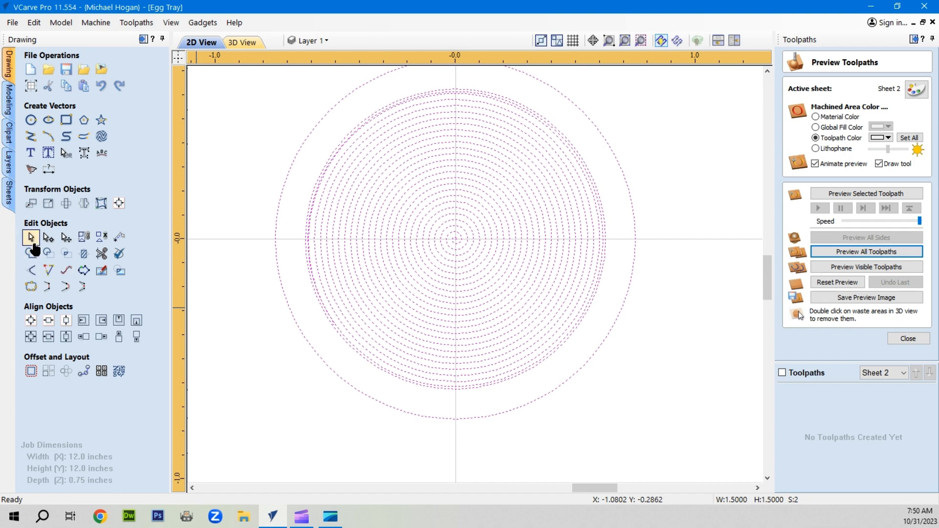
pyautogui.click(66, 237)
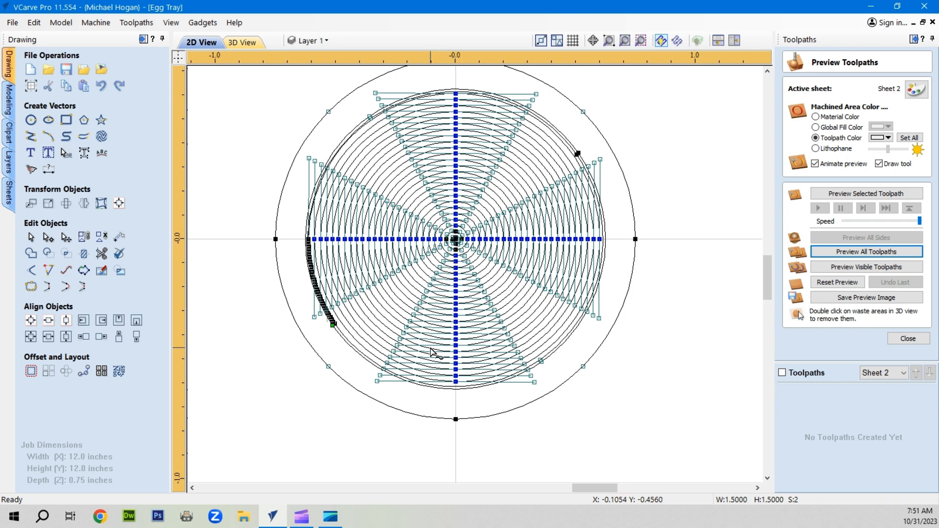
pyautogui.click(32, 237)
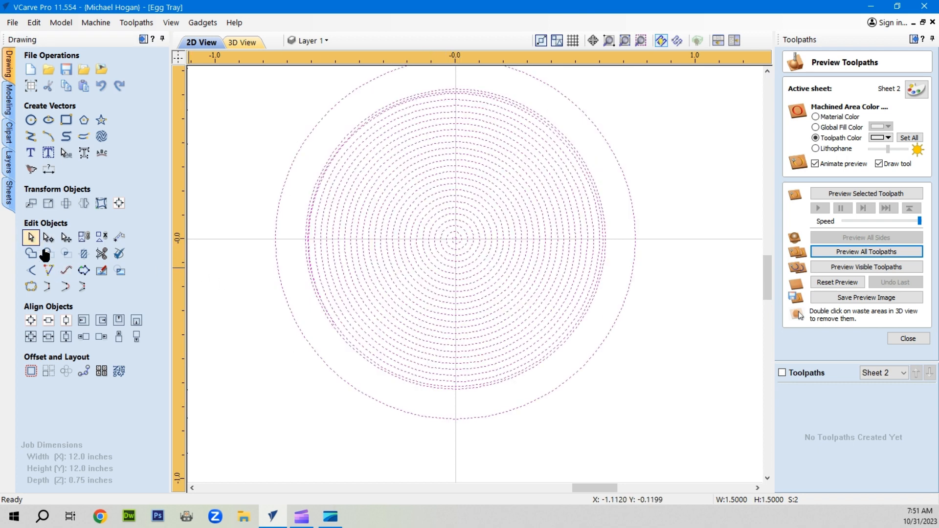
# Step: Calculate a Fluting toolpath for the spiral alone, without the outer circle, 0.625 inches deep with a linear ramp over the complete length
pyautogui.keyDown('ctrl'); pyautogui.click(291, 313); pyautogui.keyUp('ctrl')
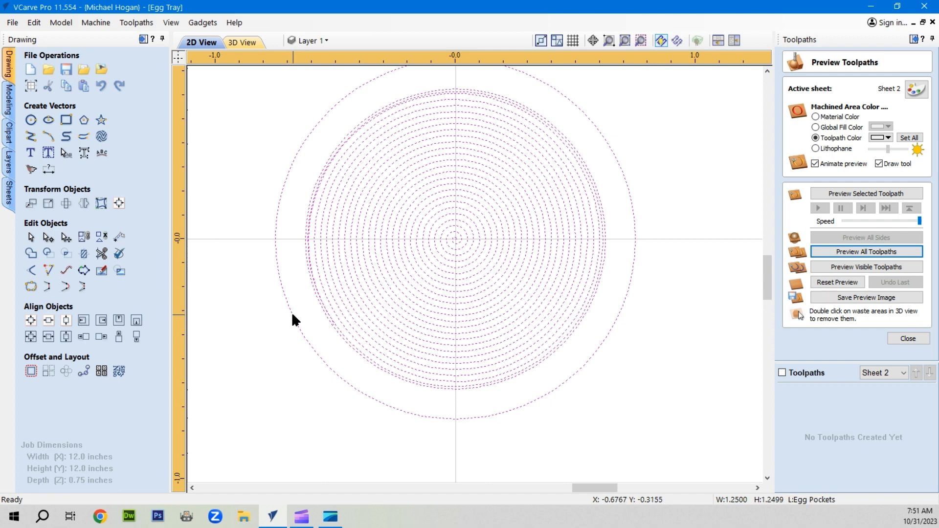
pyautogui.scroll(-2, 294, 345)
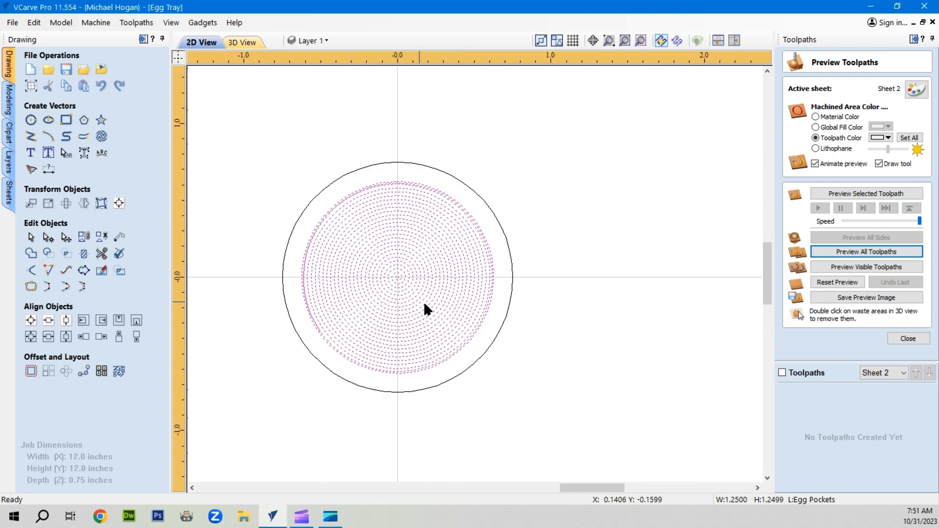
pyautogui.click(903, 337)
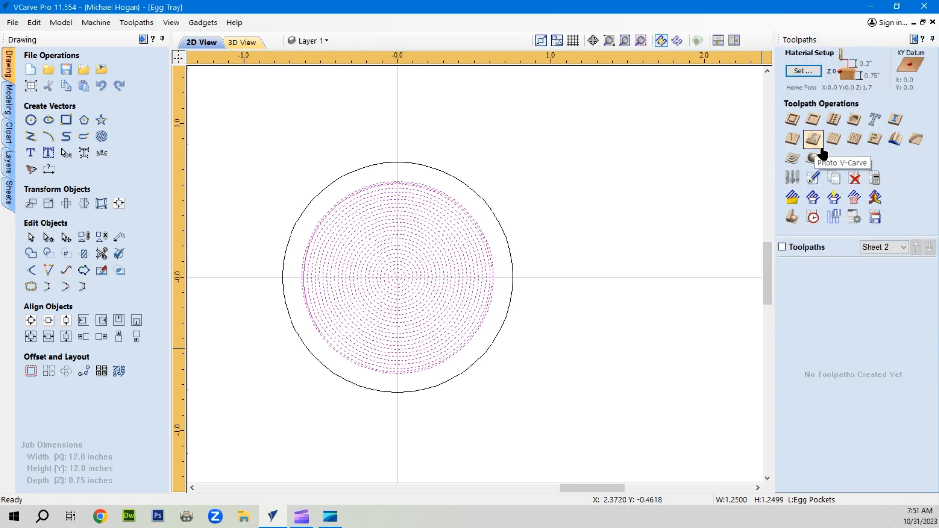
pyautogui.click(833, 138)
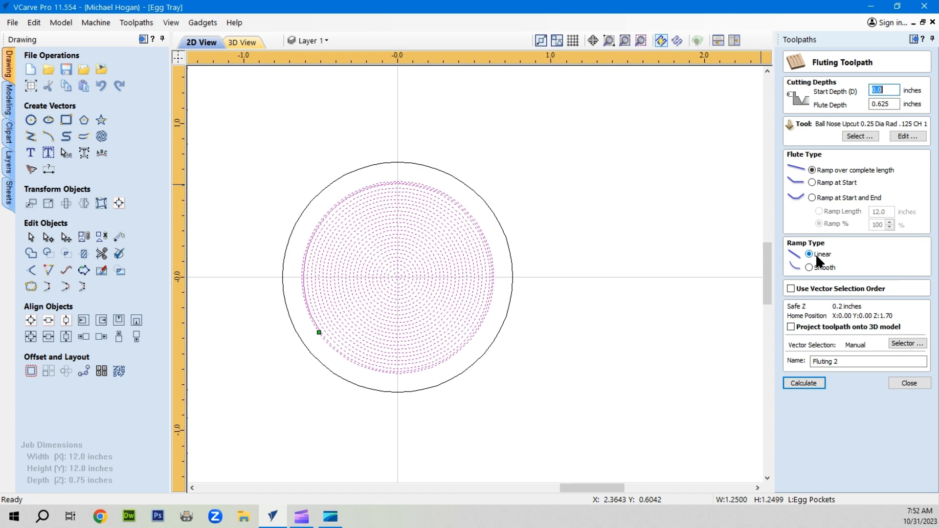
pyautogui.click(806, 382)
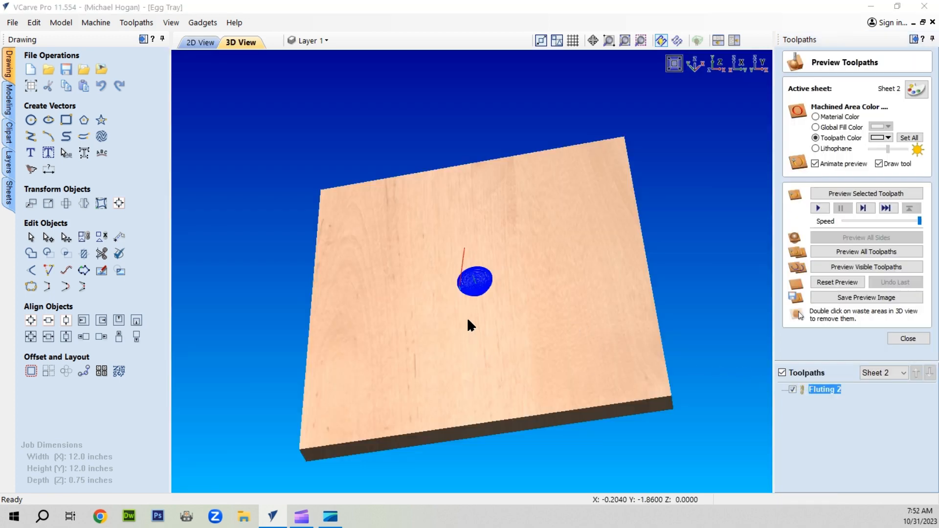
# Step: Inspect the bowl shape of the spiral fluting toolpath from the side in 3D, and return to the 2D view
pyautogui.moveTo(468, 320); pyautogui.dragTo(465, 171)
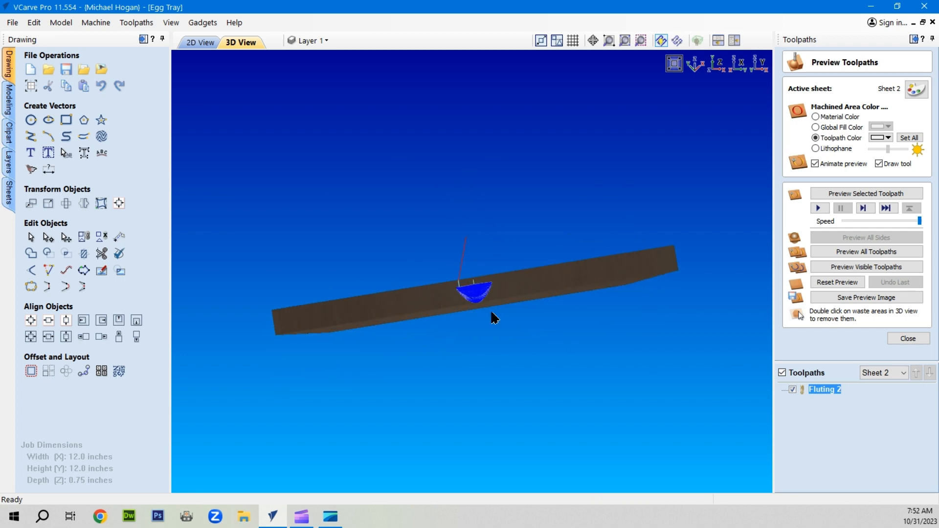
pyautogui.scroll(5, 476, 294)
pyautogui.moveTo(435, 348); pyautogui.dragTo(478, 316)
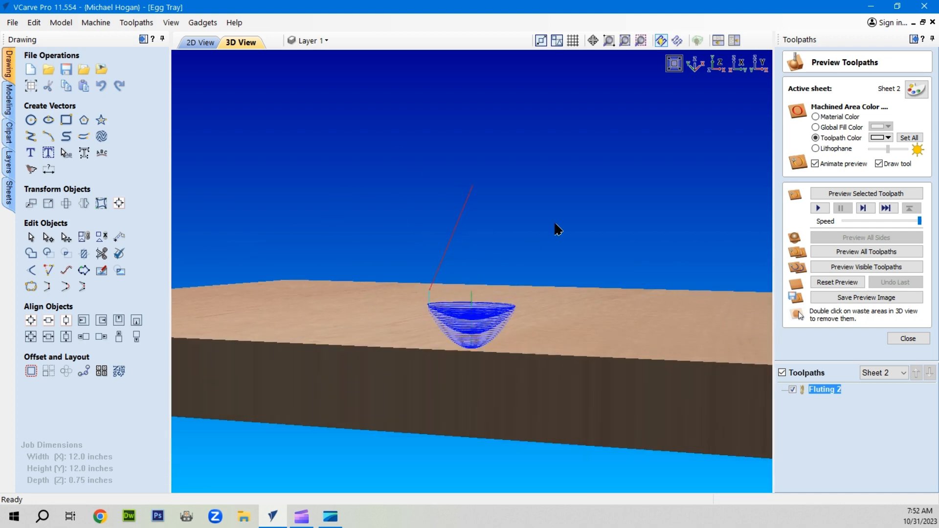
pyautogui.click(210, 43)
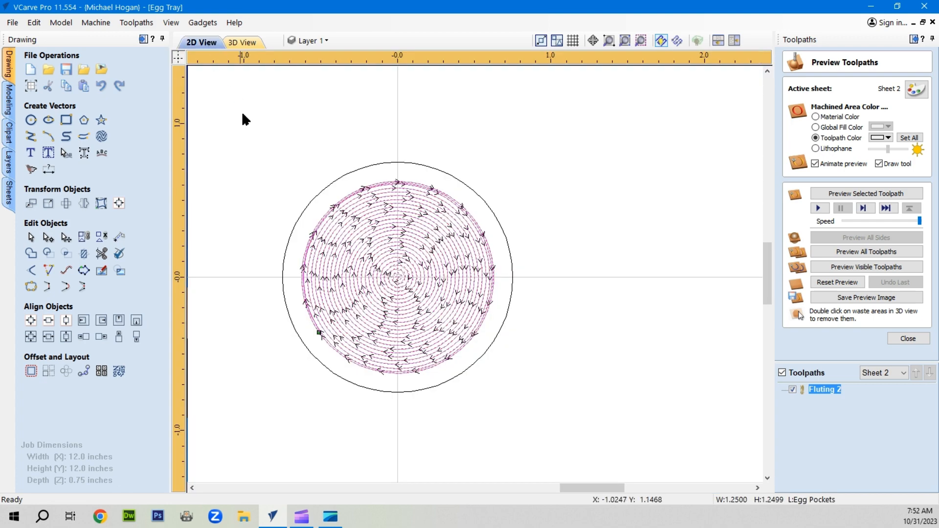
# Step: Hide the fluting toolpath and array-copy the spiral with its outer circle into 2 rows and 6 columns with 0.25-inch gaps
pyautogui.scroll(-3, 536, 338)
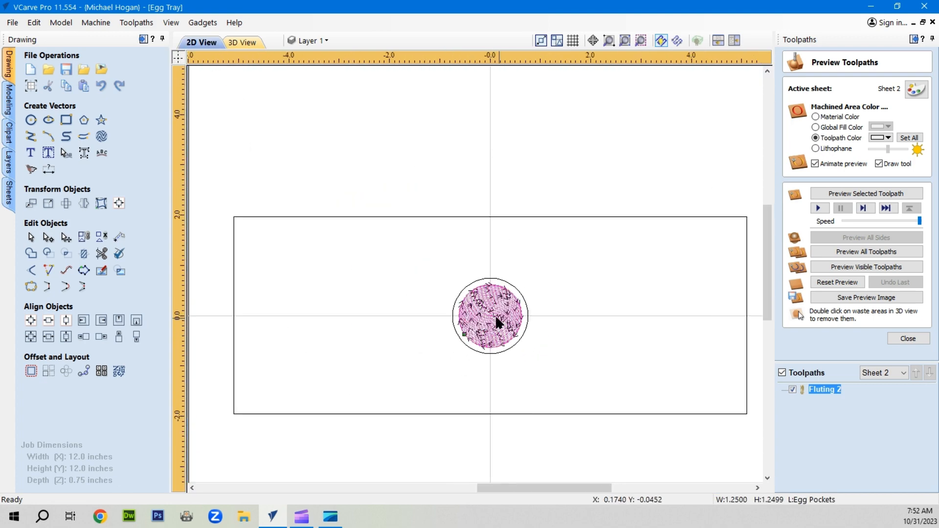
pyautogui.scroll(-2, 495, 320)
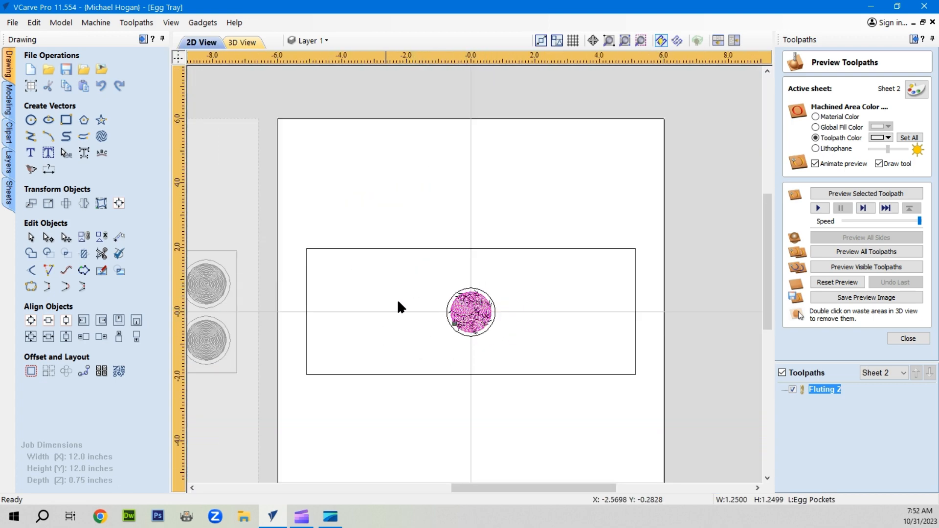
pyautogui.click(509, 328)
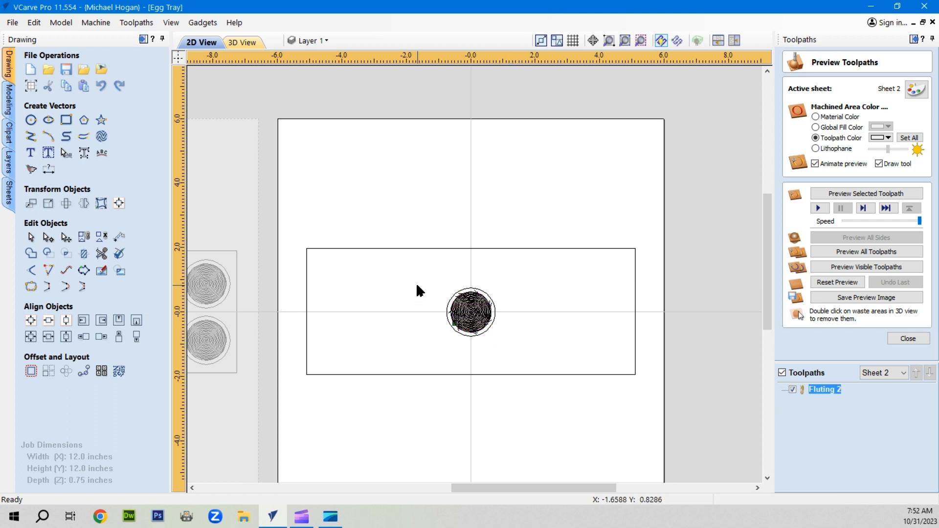
pyautogui.click(781, 373)
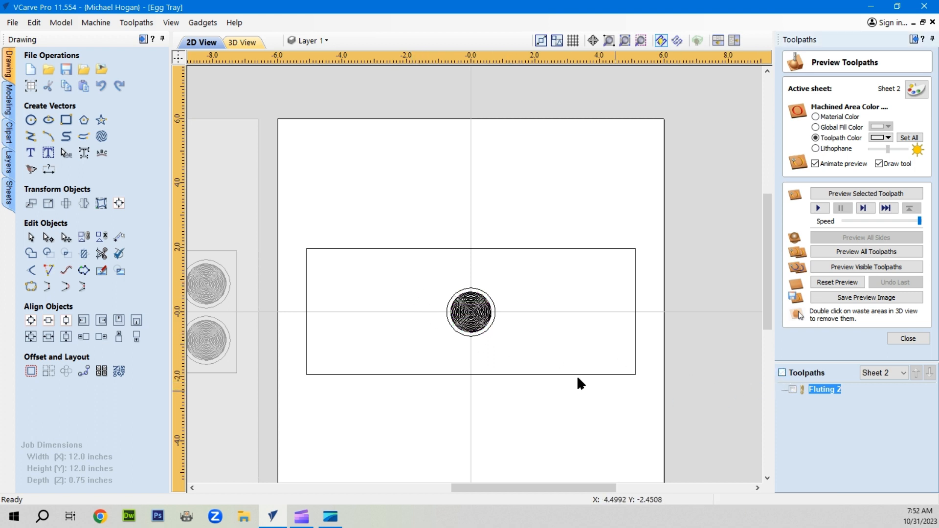
pyautogui.moveTo(430, 271); pyautogui.dragTo(509, 348)
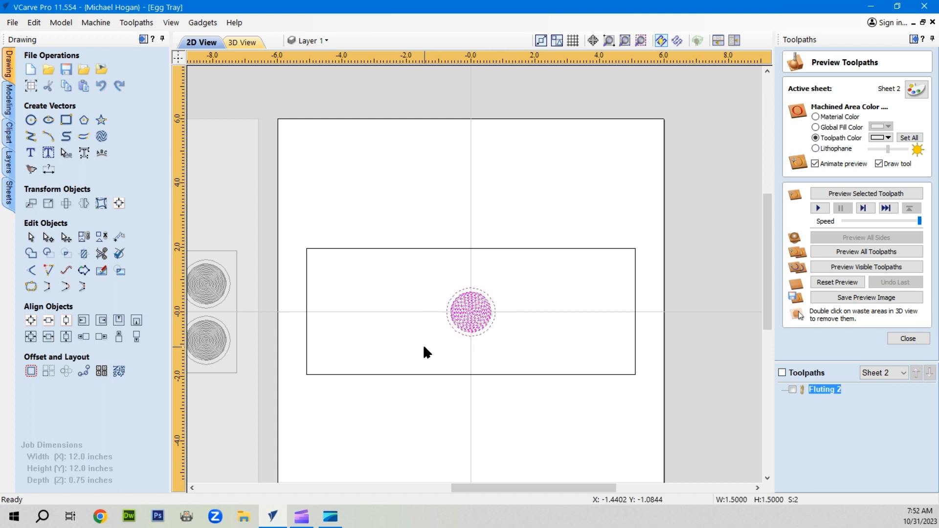
pyautogui.click(47, 370)
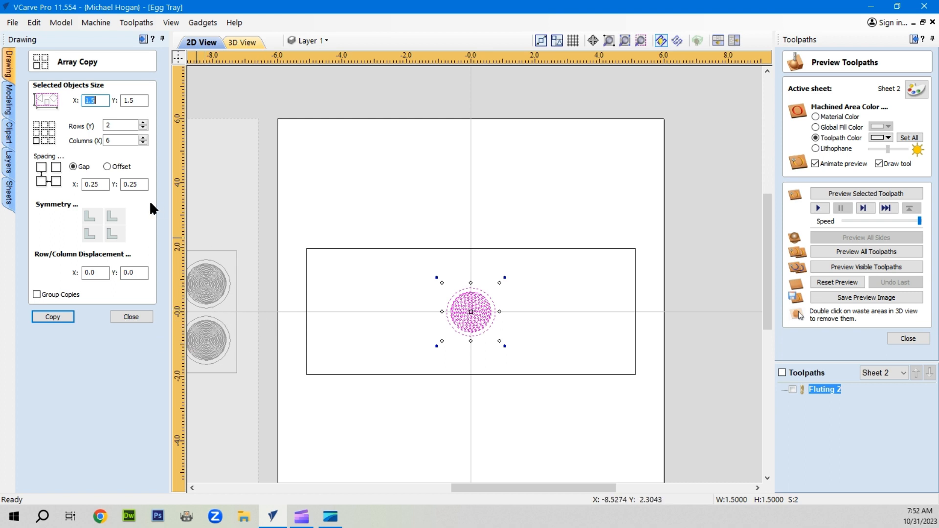
pyautogui.click(52, 318)
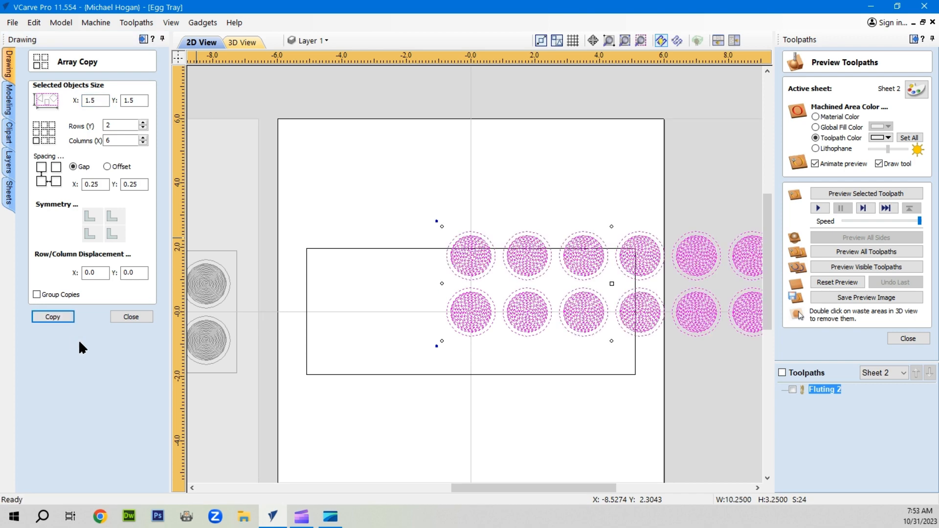
pyautogui.scroll(-1, 205, 339)
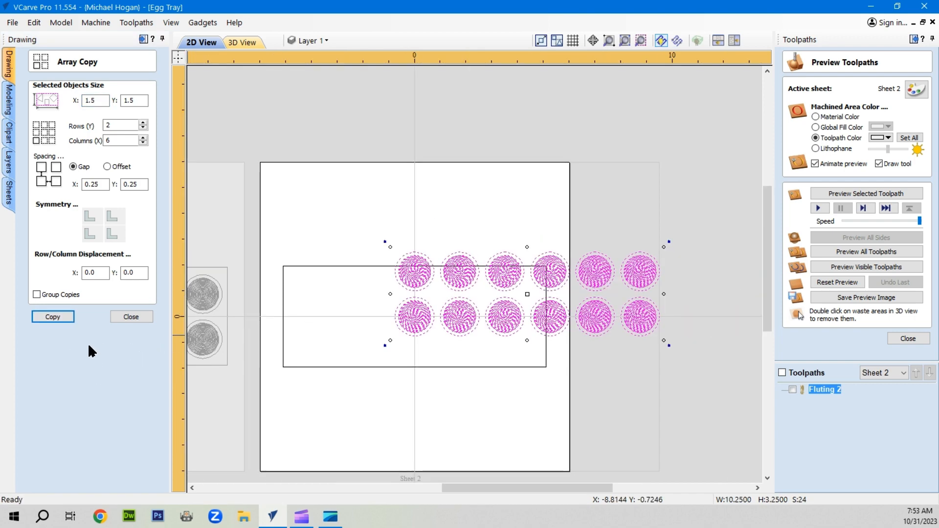
pyautogui.click(128, 316)
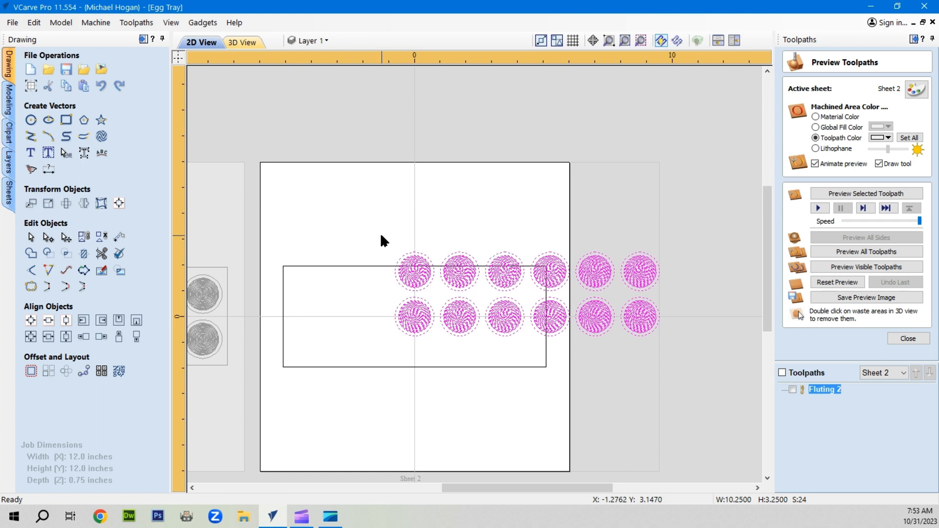
# Step: Group all the copied spirals and circles, and center the group inside the tray rectangle
pyautogui.moveTo(381, 236); pyautogui.dragTo(679, 348)
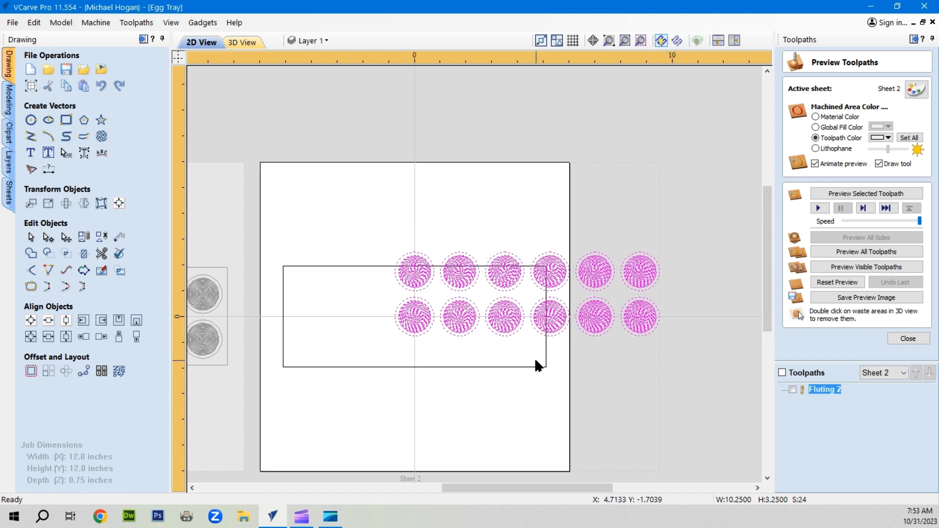
pyautogui.click(83, 239)
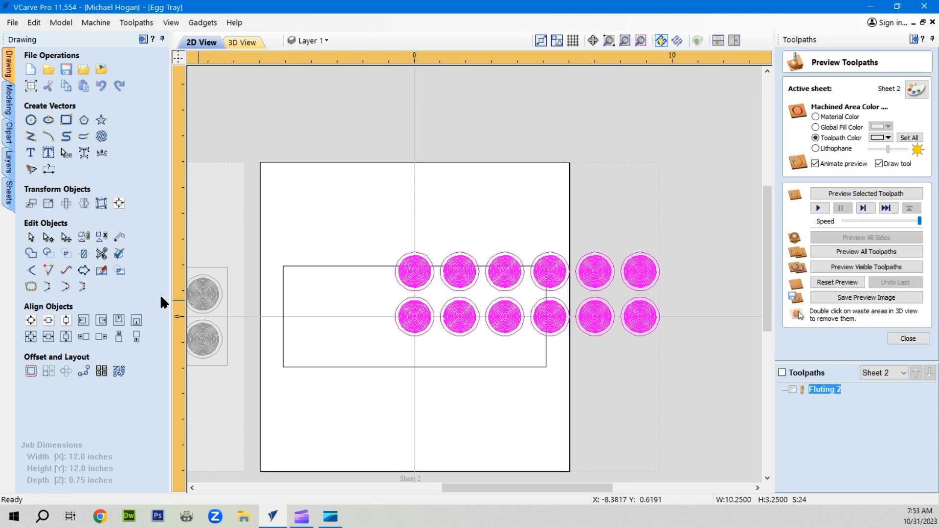
pyautogui.click(323, 267)
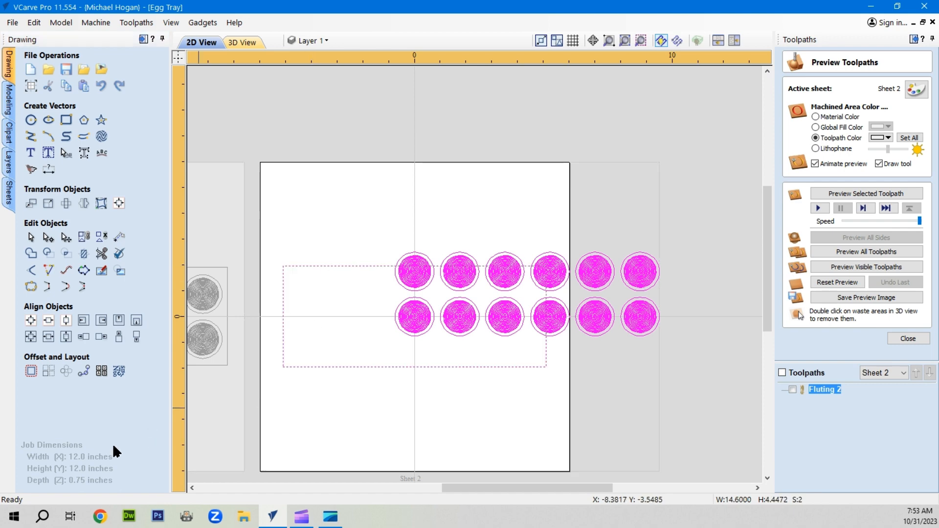
pyautogui.click(29, 340)
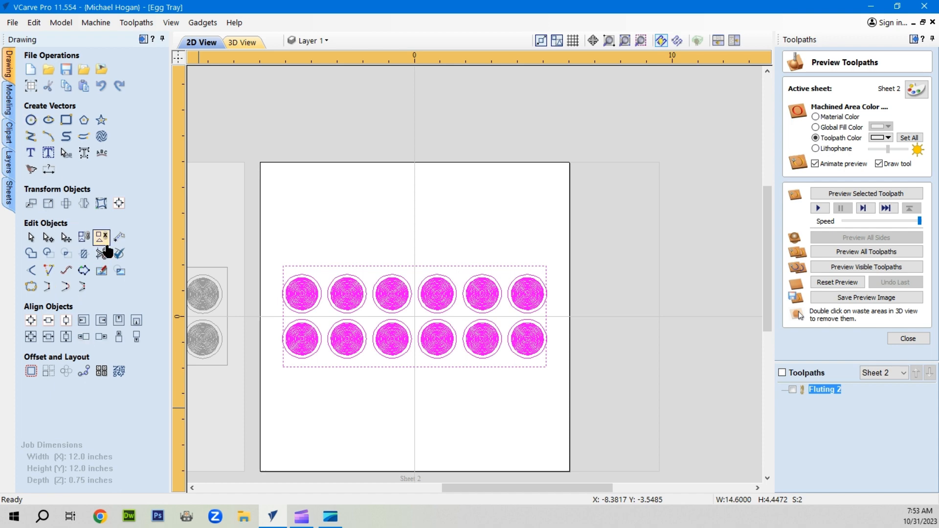
pyautogui.click(119, 205)
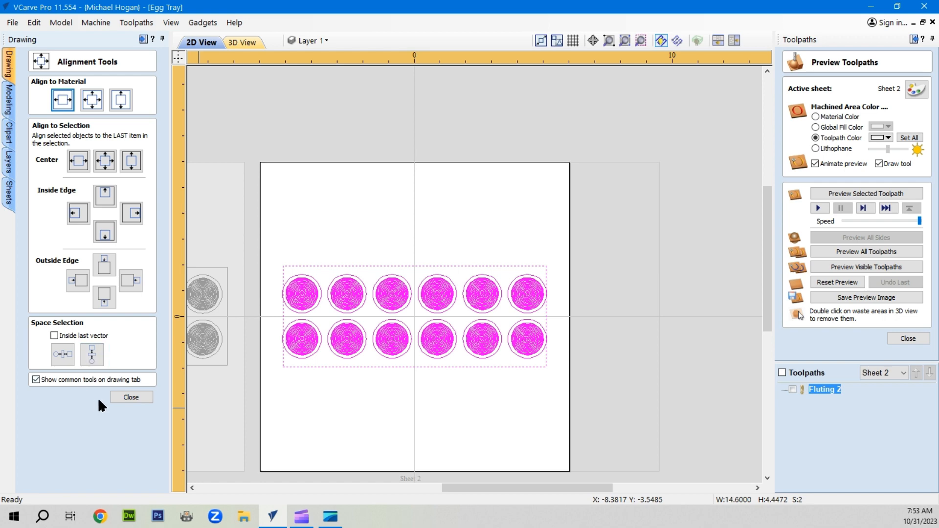
pyautogui.click(128, 397)
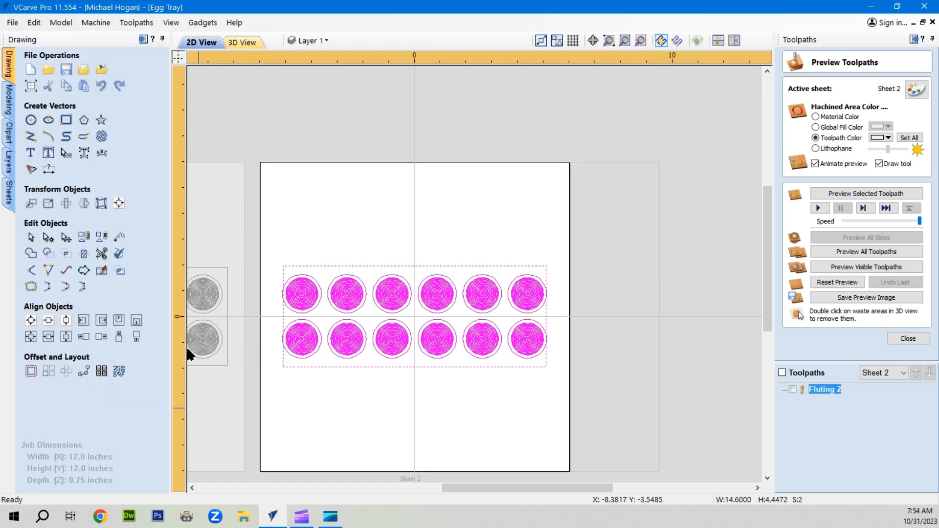
pyautogui.click(119, 203)
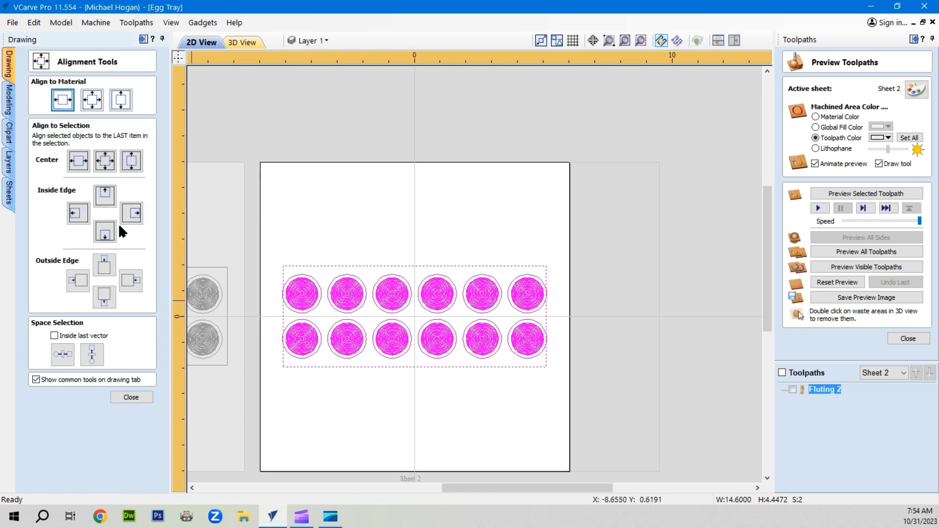
pyautogui.click(145, 397)
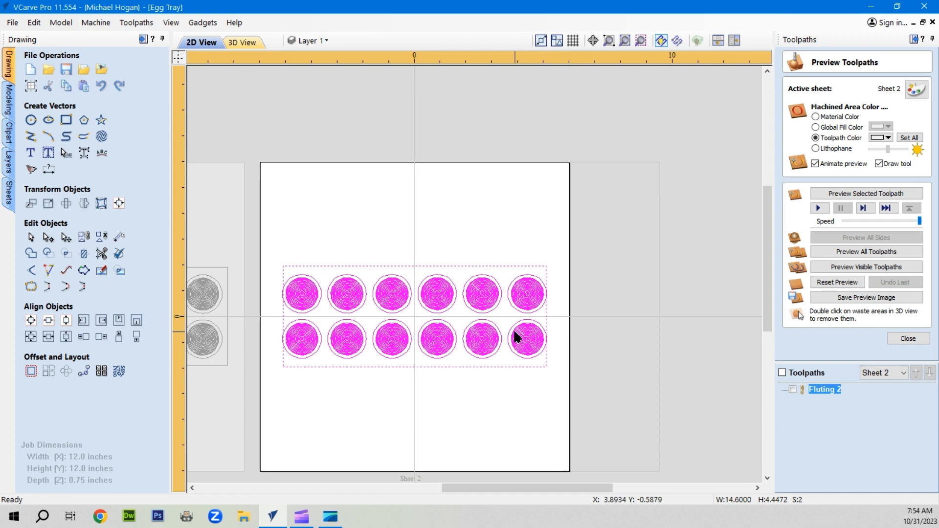
# Step: Stretch the tray rectangle horizontally on both sides to a width of about 10.89 inches
pyautogui.click(369, 431)
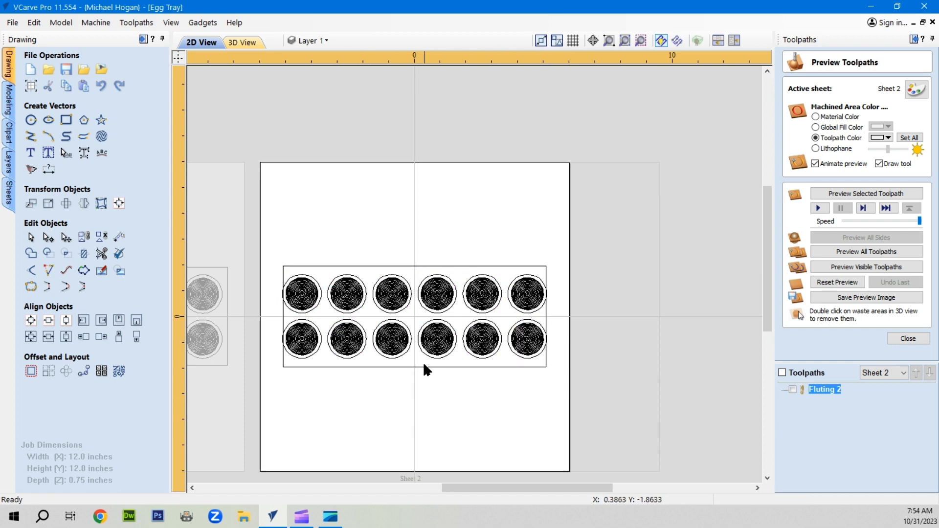
pyautogui.click(285, 320)
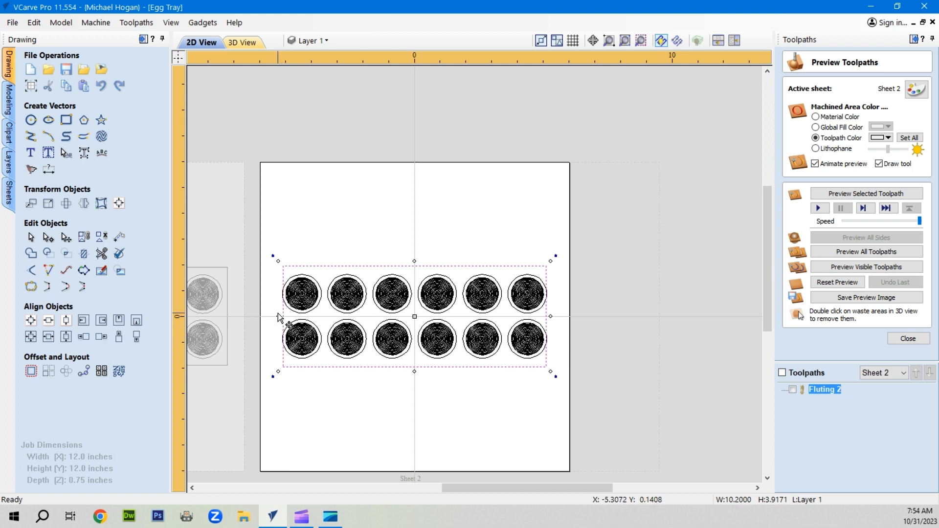
pyautogui.moveTo(279, 317); pyautogui.dragTo(275, 316)
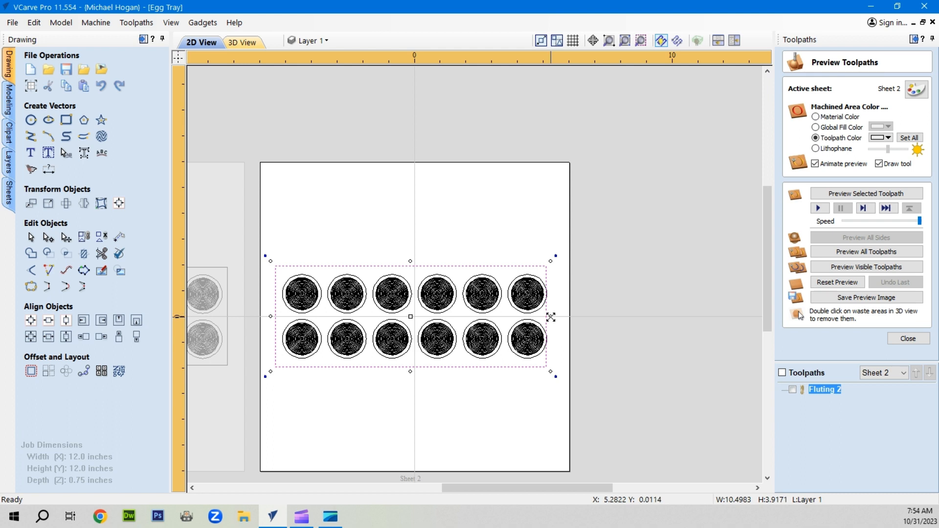
pyautogui.moveTo(551, 317); pyautogui.dragTo(555, 316)
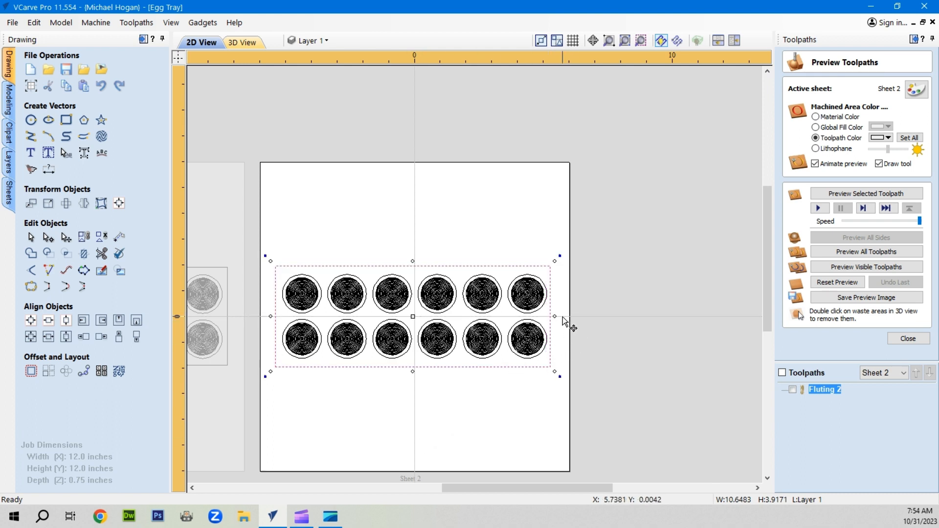
pyautogui.moveTo(555, 315); pyautogui.dragTo(557, 315)
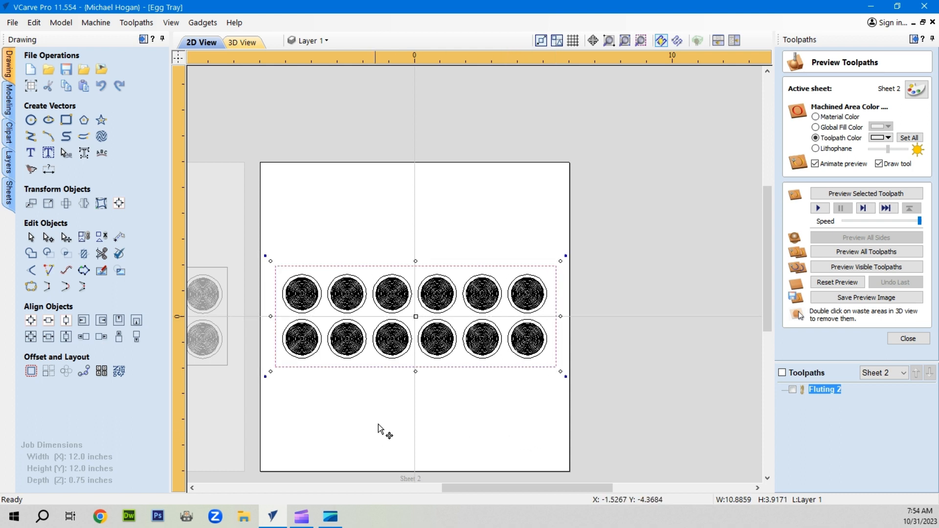
pyautogui.click(296, 474)
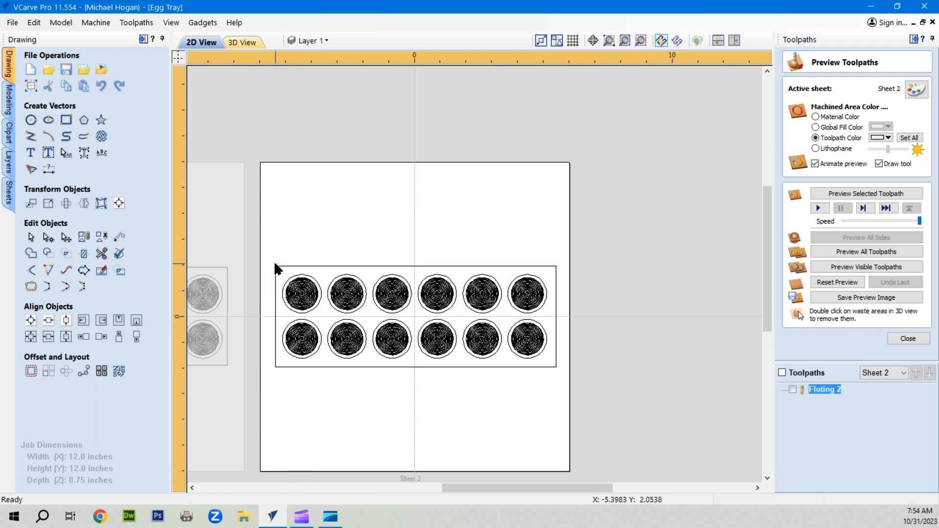
# Step: Center the grouped egg pockets inside the widened tray rectangle
pyautogui.moveTo(278, 268); pyautogui.dragTo(549, 365)
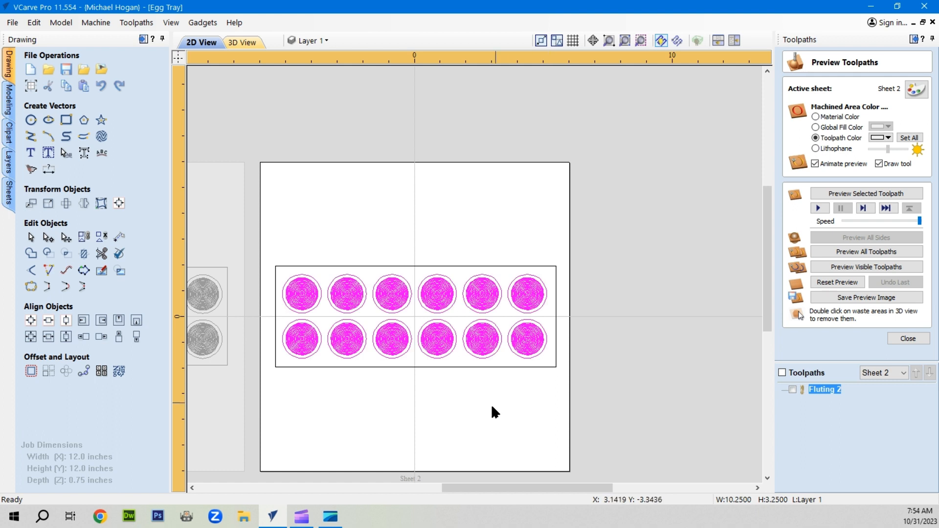
pyautogui.keyDown('shift'); pyautogui.click(449, 366); pyautogui.keyUp('shift')
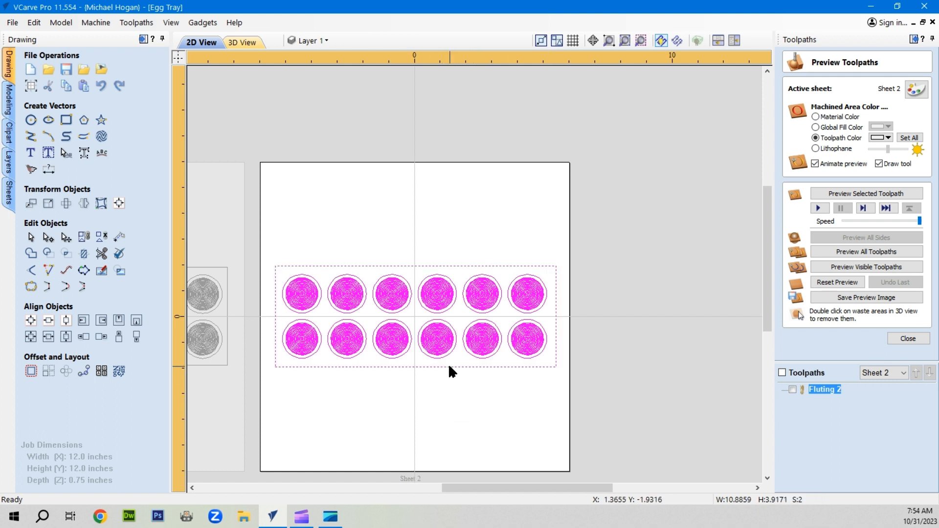
pyautogui.click(28, 337)
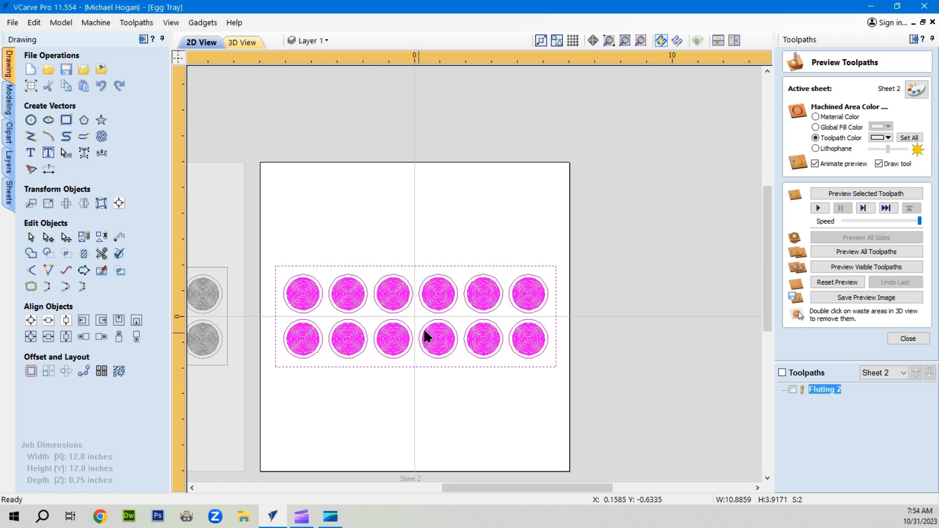
pyautogui.click(434, 399)
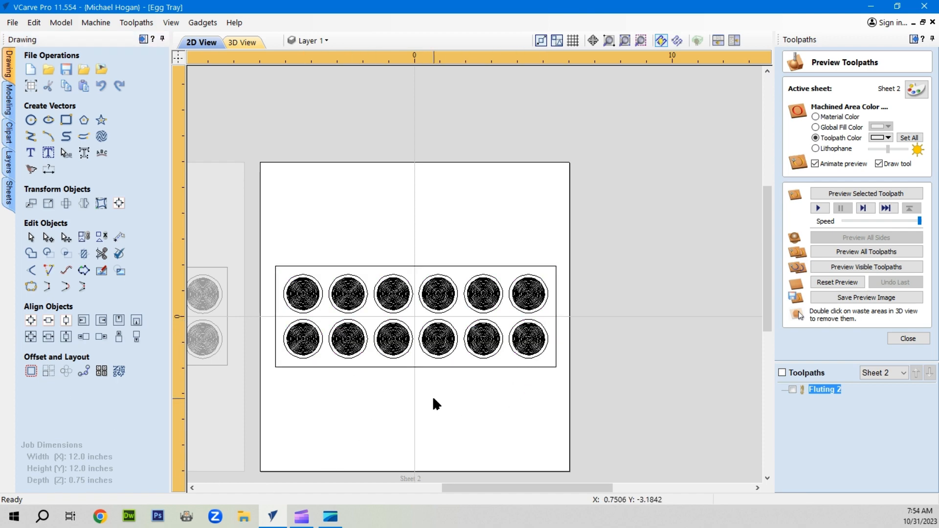
# Step: Reopen the Fluting 2 toolpath and try to recalculate it with its existing settings
pyautogui.doubleClick(826, 390)
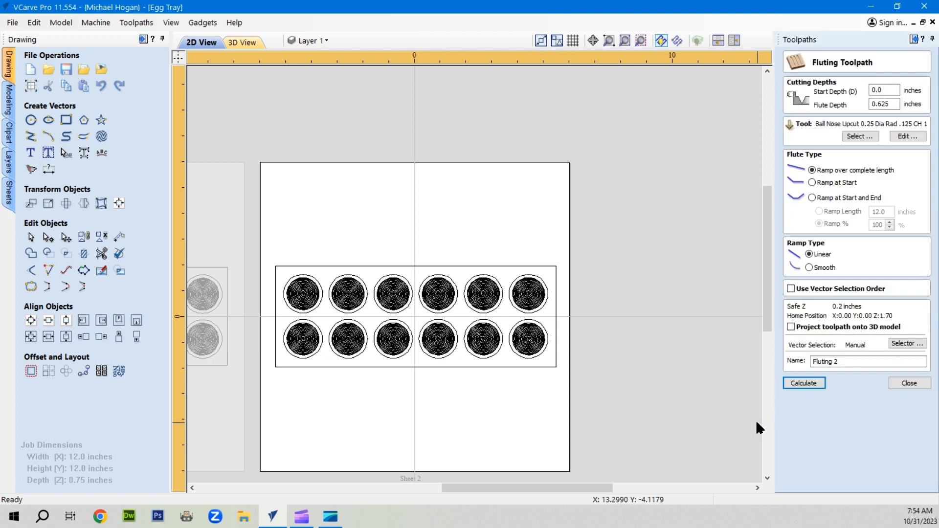
pyautogui.click(806, 383)
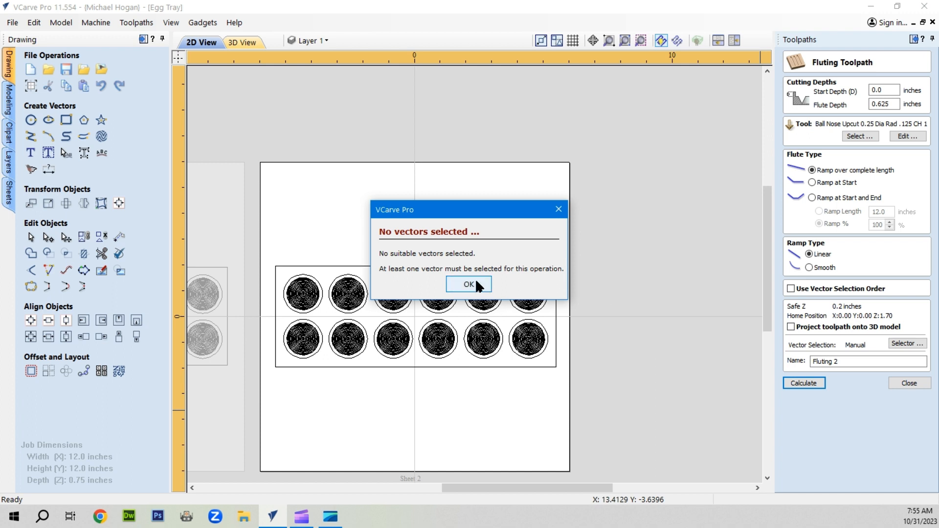
pyautogui.click(560, 211)
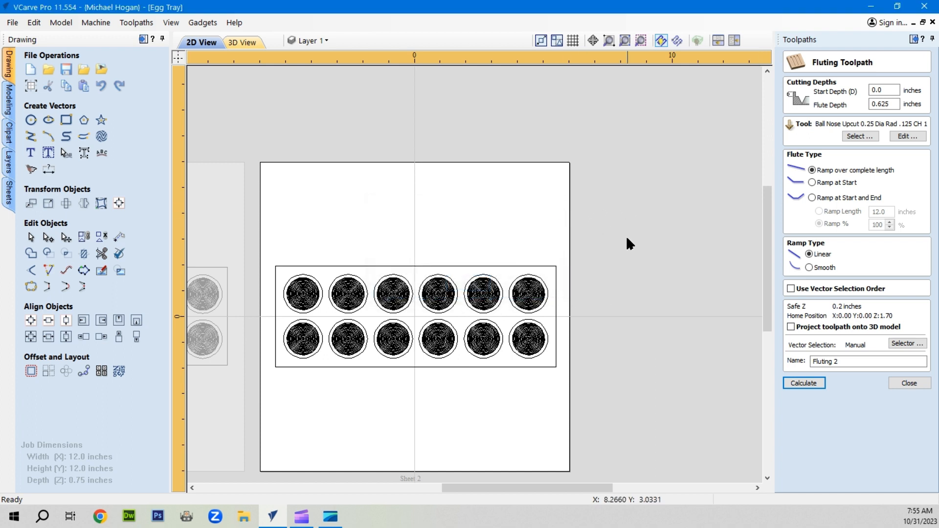
# Step: Ungroup the egg pockets so a single spiral can be selected alone, and close the fluting toolpath settings
pyautogui.click(303, 288)
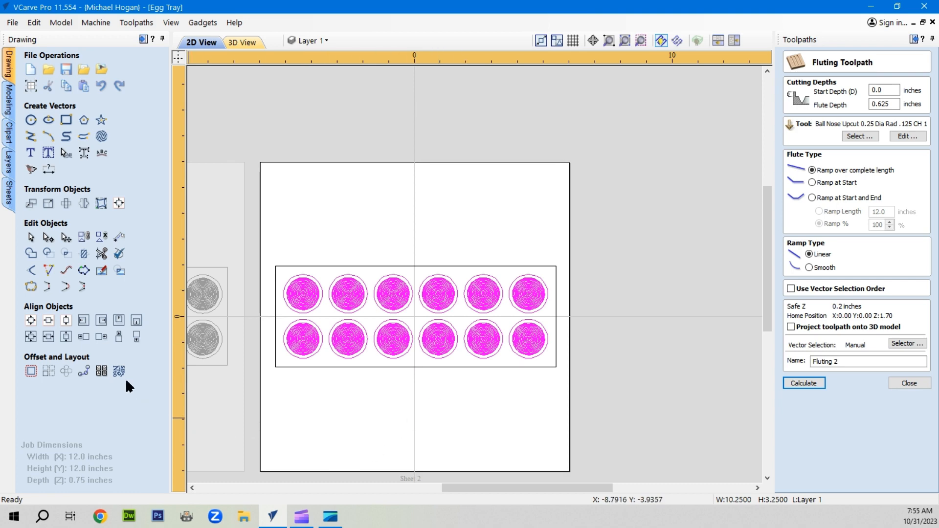
pyautogui.click(104, 242)
pyautogui.click(394, 430)
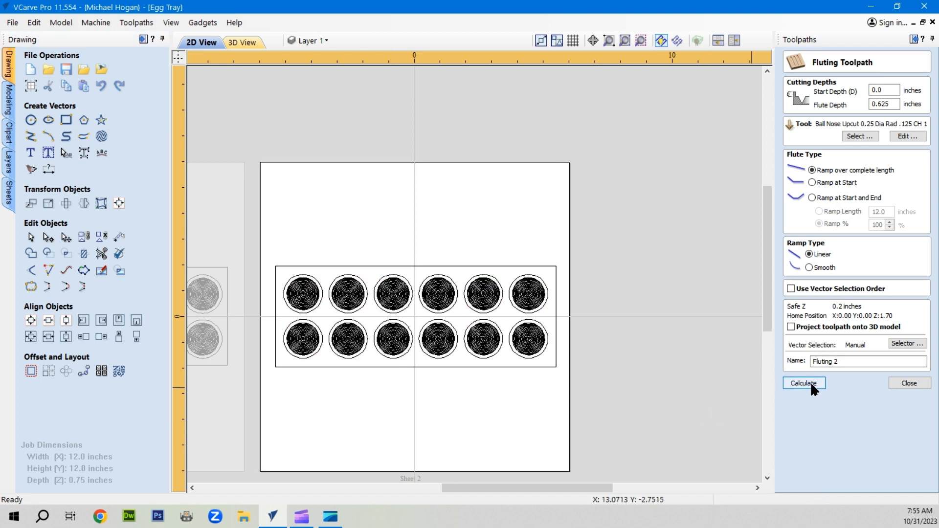
pyautogui.click(307, 338)
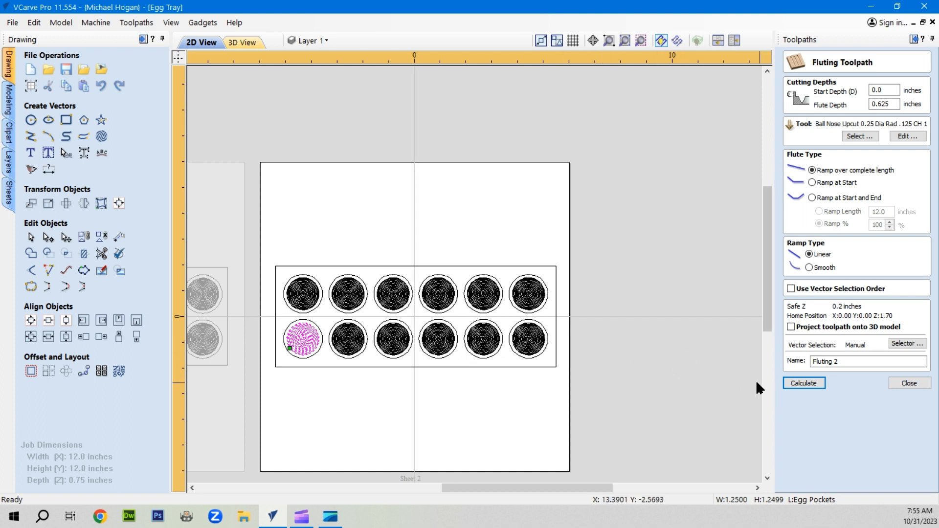
pyautogui.click(403, 411)
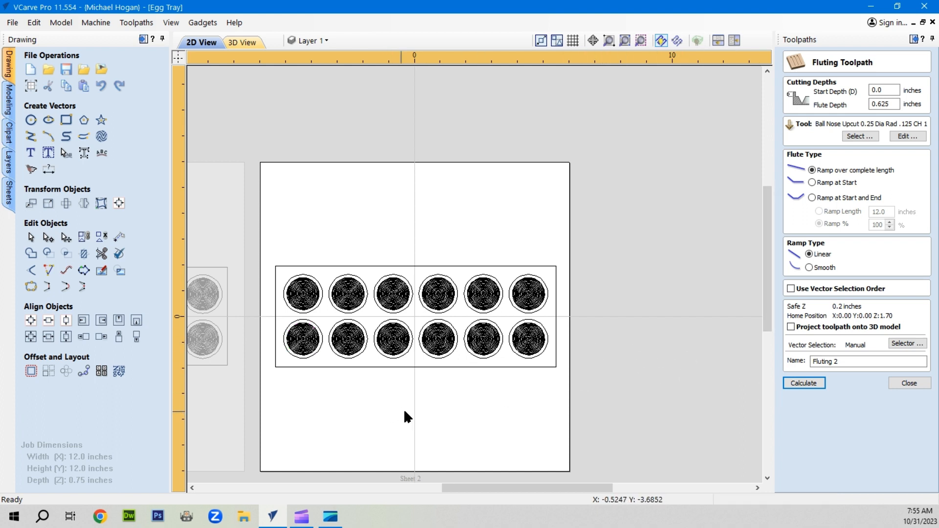
pyautogui.click(908, 383)
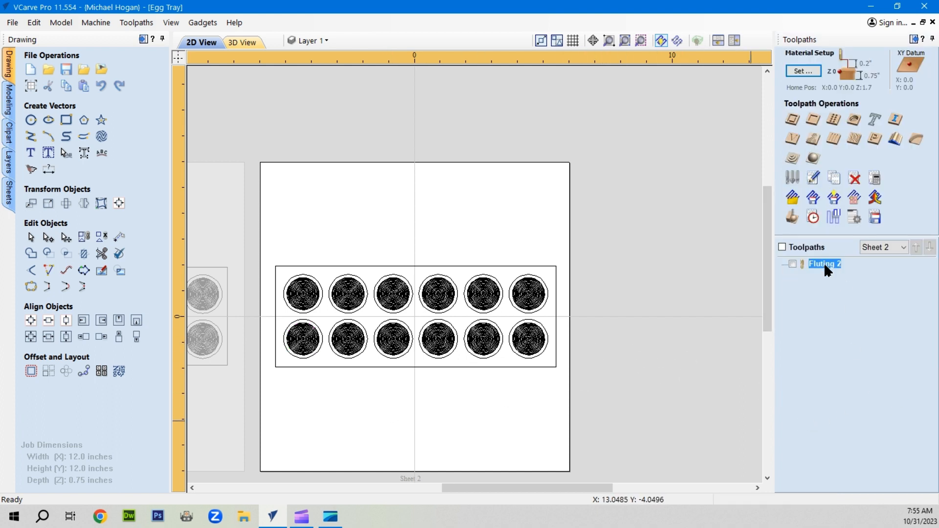
# Step: Reopen the Fluting 2 toolpath, select all twelve pocket spirals individually, and recalculate it with its existing settings
pyautogui.moveTo(824, 263)
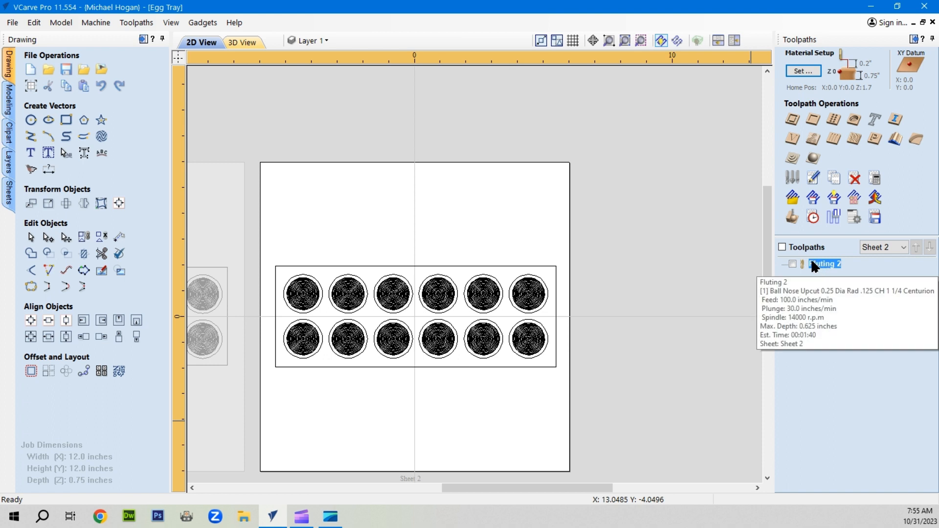
pyautogui.click(794, 263)
pyautogui.doubleClick(827, 265)
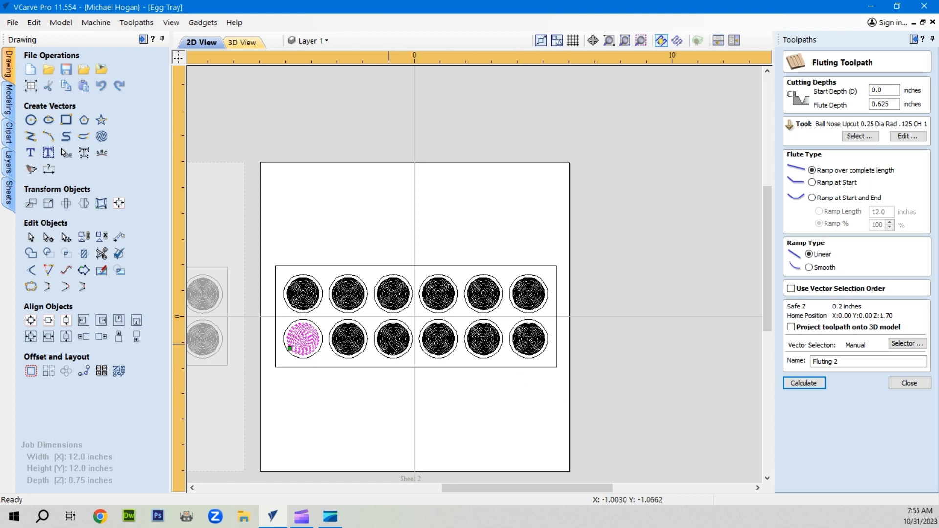
pyautogui.keyDown('shift'); pyautogui.click(348, 345); pyautogui.keyUp('shift')
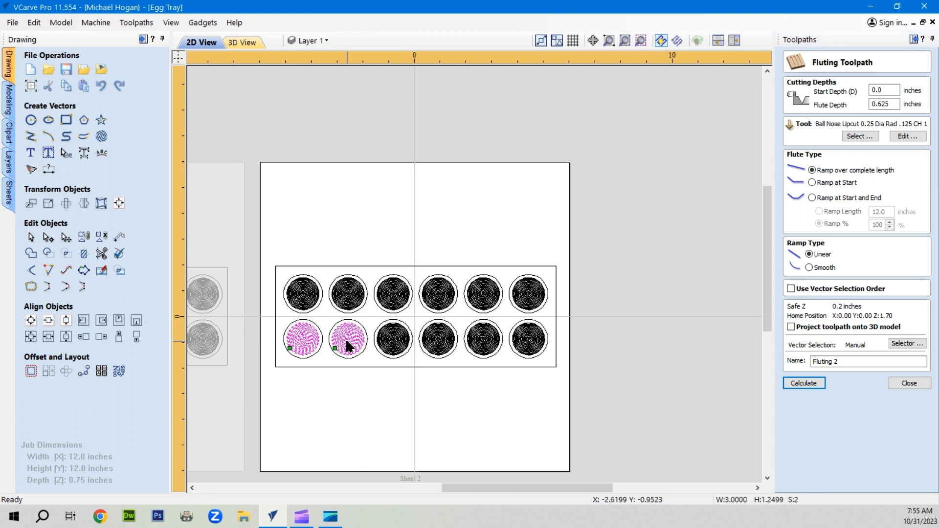
pyautogui.keyDown('shift'); pyautogui.click(386, 338); pyautogui.keyUp('shift')
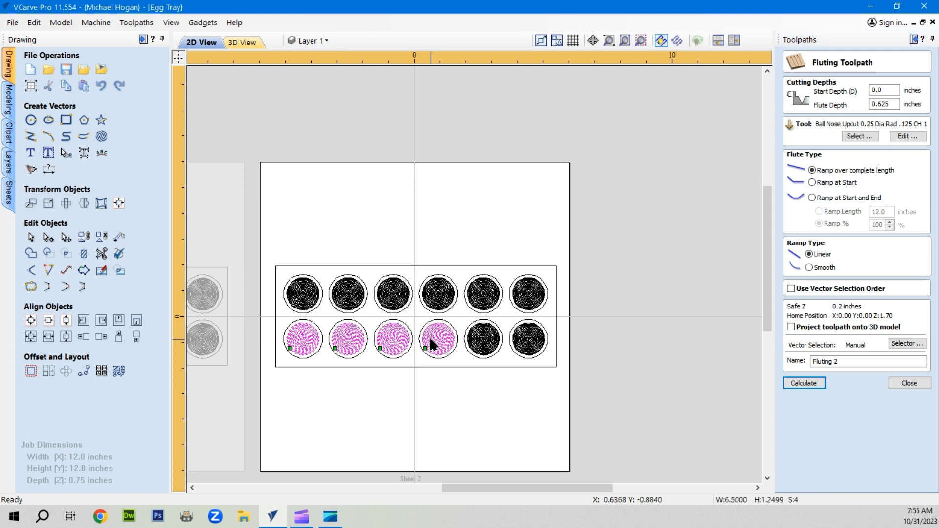
pyautogui.keyDown('shift'); pyautogui.click(478, 342); pyautogui.keyUp('shift')
pyautogui.keyDown('shift'); pyautogui.click(522, 342); pyautogui.keyUp('shift')
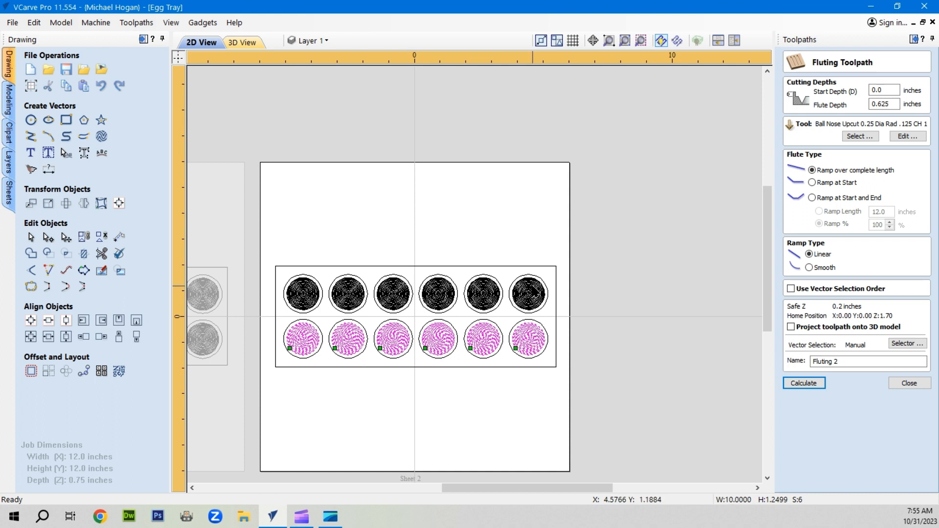
pyautogui.keyDown('shift'); pyautogui.click(536, 294); pyautogui.keyUp('shift')
pyautogui.keyDown('shift'); pyautogui.click(479, 295); pyautogui.keyUp('shift')
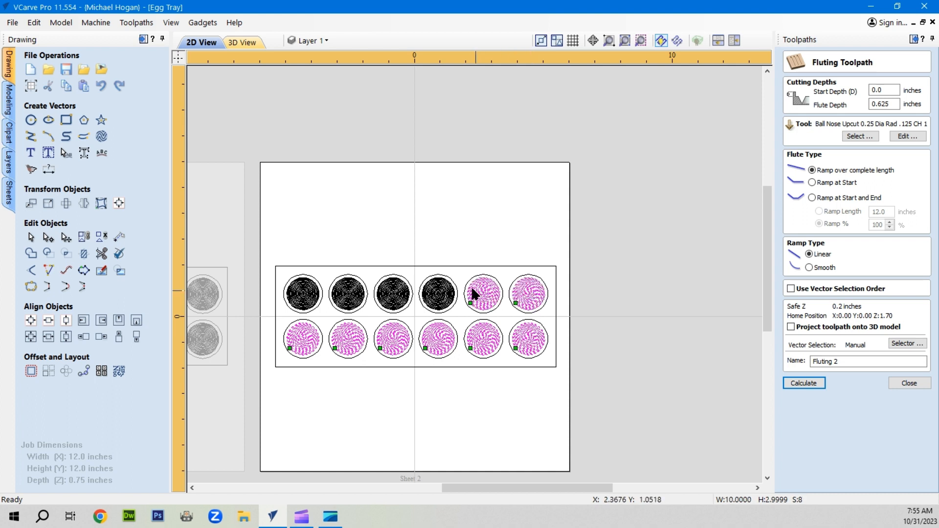
pyautogui.keyDown('shift'); pyautogui.click(440, 296); pyautogui.keyUp('shift')
pyautogui.keyDown('shift'); pyautogui.click(395, 295); pyautogui.keyUp('shift')
pyautogui.keyDown('shift'); pyautogui.click(346, 297); pyautogui.keyUp('shift')
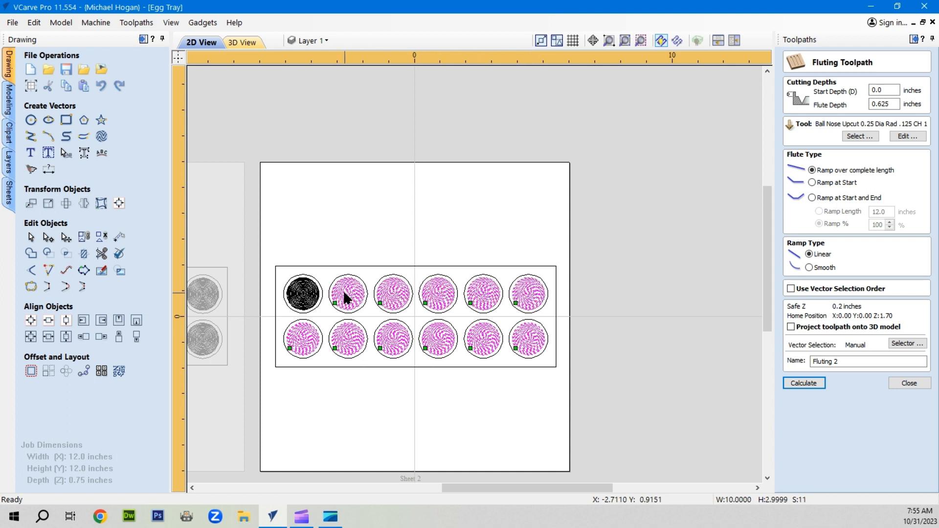
pyautogui.keyDown('shift'); pyautogui.click(304, 295); pyautogui.keyUp('shift')
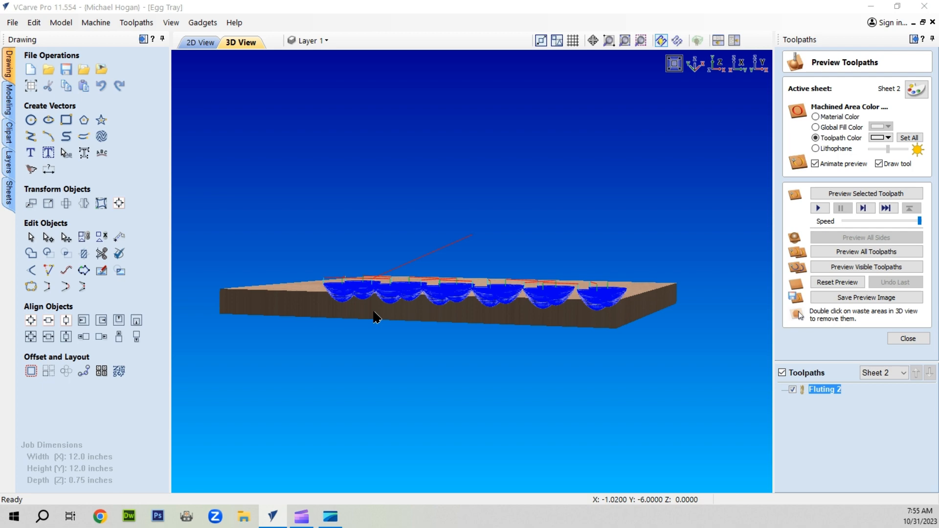
pyautogui.moveTo(374, 317); pyautogui.dragTo(511, 394)
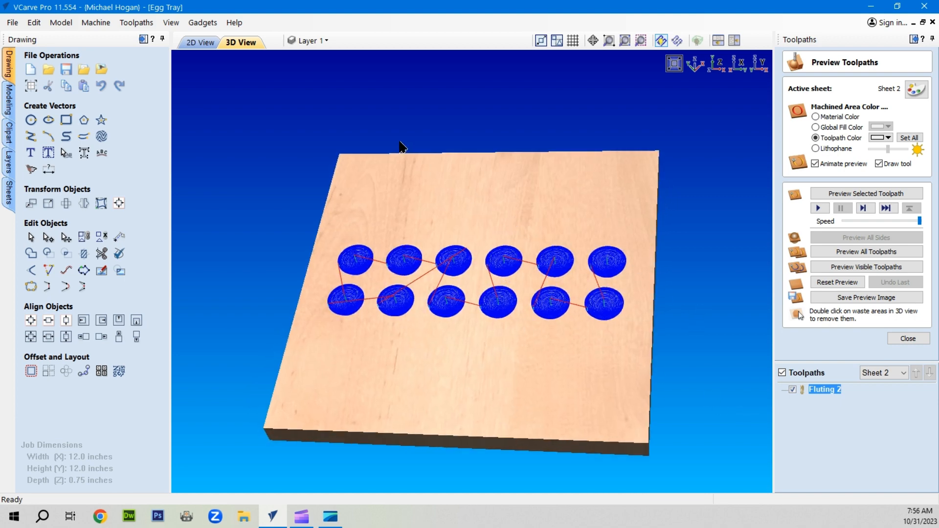
# Step: Start a 2D profile toolpath on the tray rectangle and set its cut depth to 0.77 inches
pyautogui.click(203, 43)
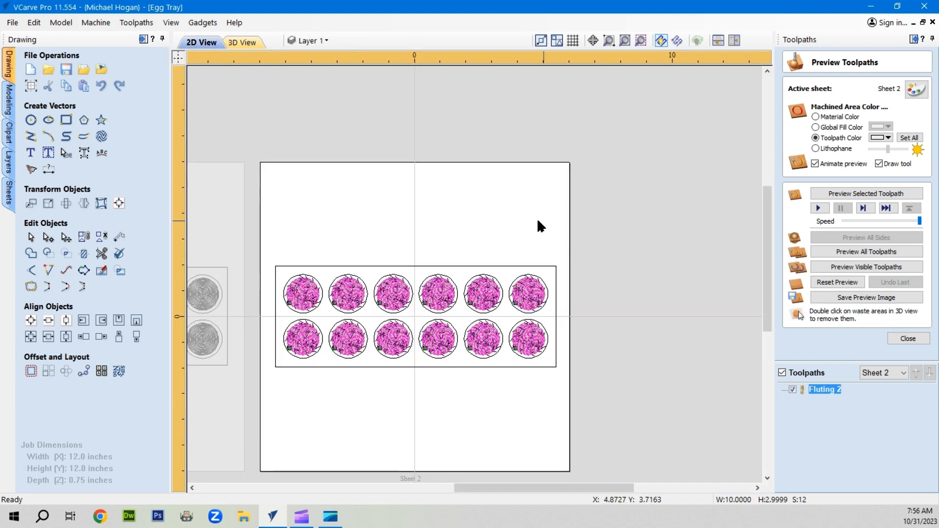
pyautogui.click(508, 266)
pyautogui.click(907, 338)
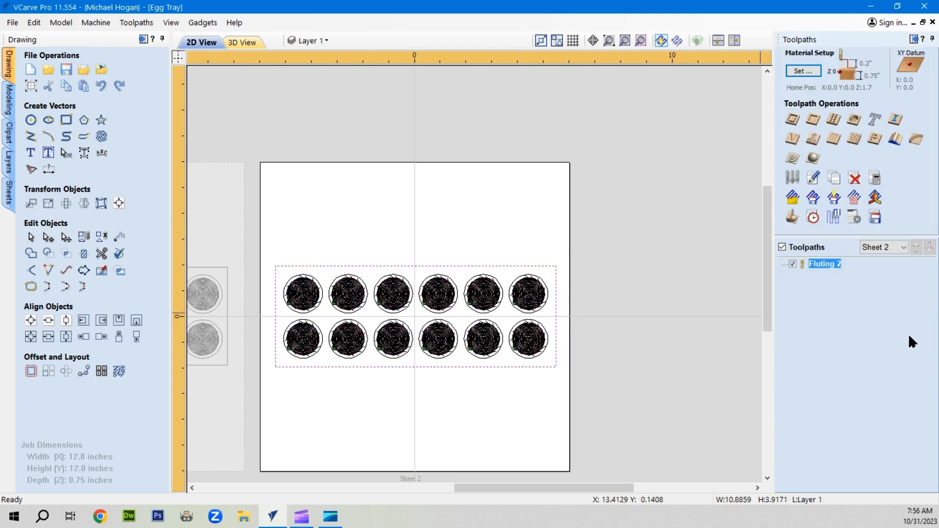
pyautogui.click(791, 122)
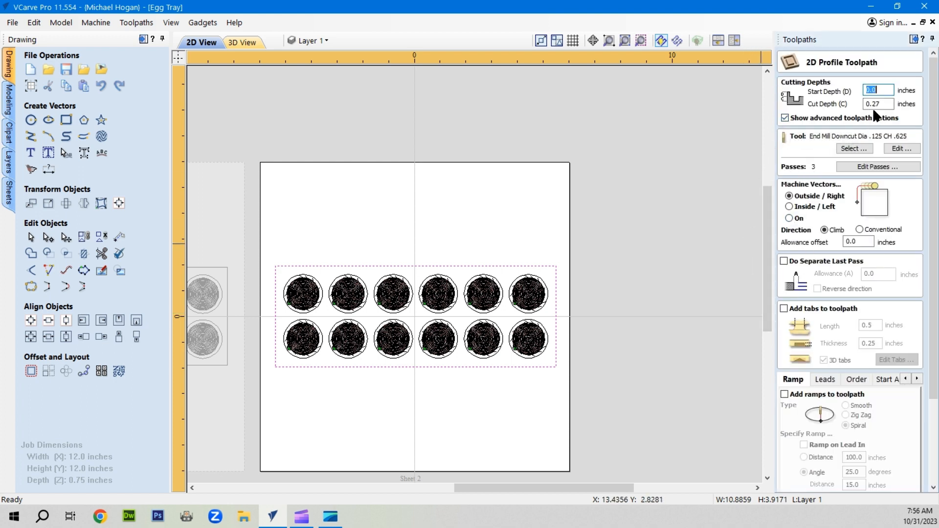
pyautogui.moveTo(871, 102); pyautogui.dragTo(881, 105)
pyautogui.write('77')
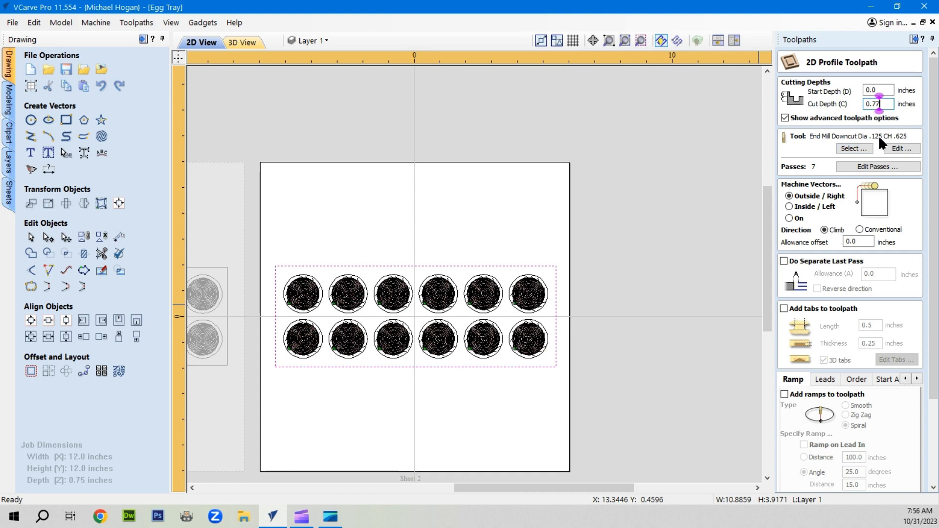
# Step: Choose the End Mill DownCut Dia .25 CH 1.0 MCLS as the tool for the profile cut
pyautogui.click(841, 151)
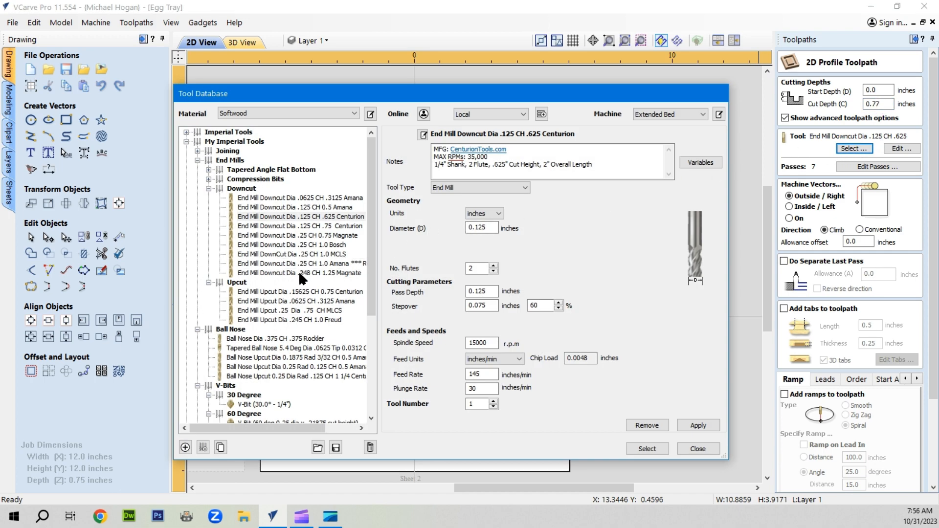
pyautogui.click(297, 311)
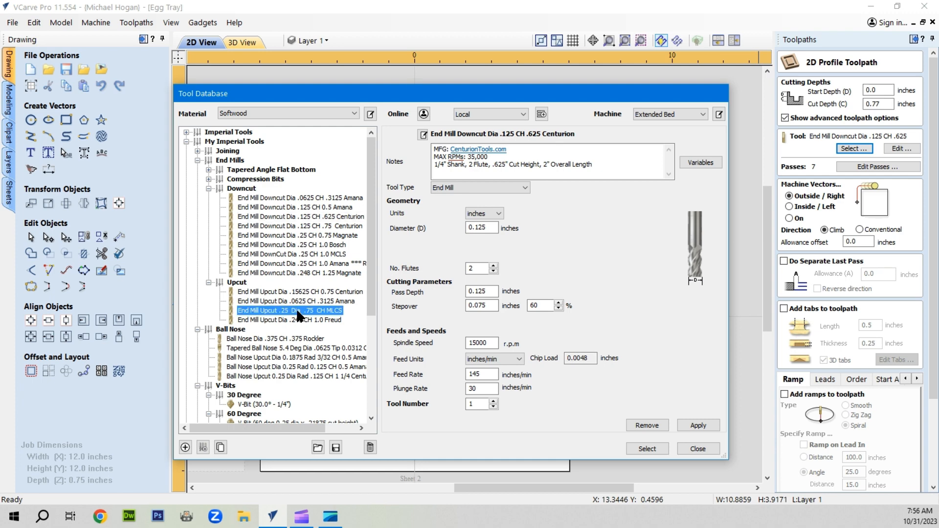
pyautogui.click(647, 449)
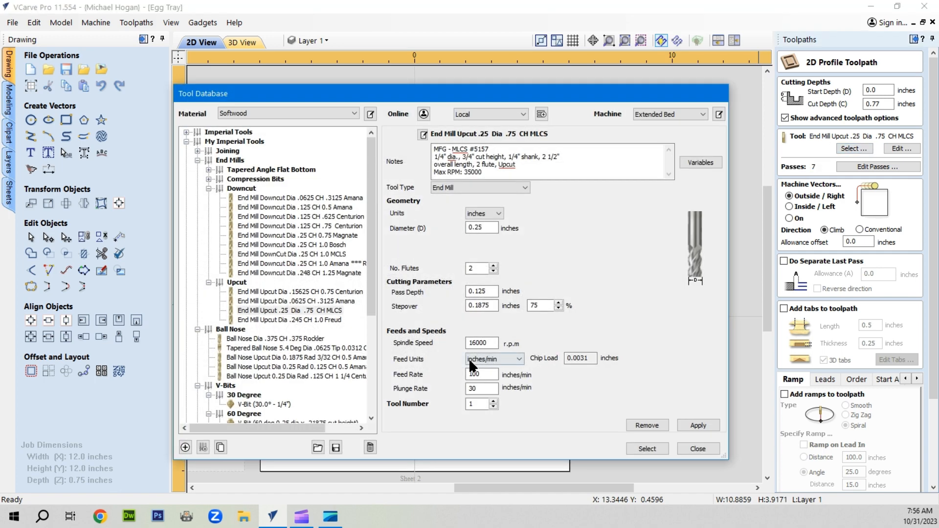
pyautogui.click(287, 254)
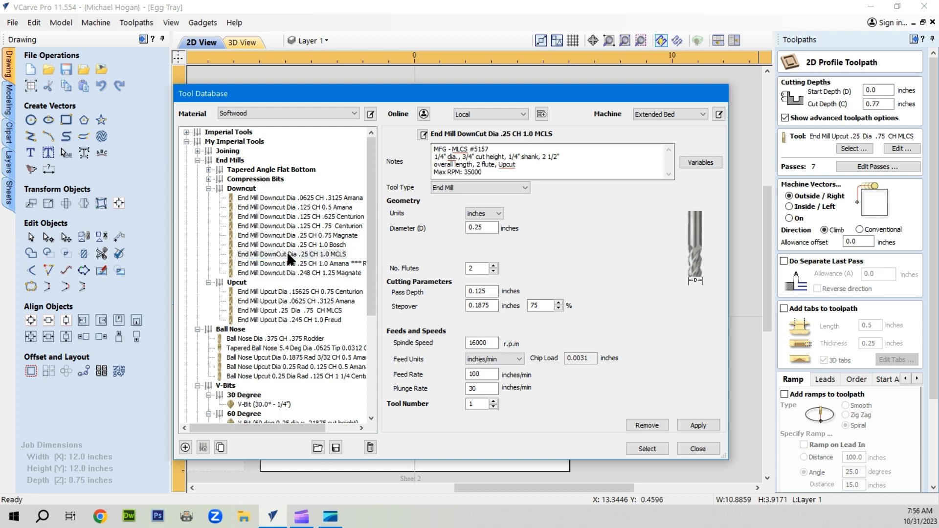
pyautogui.click(635, 443)
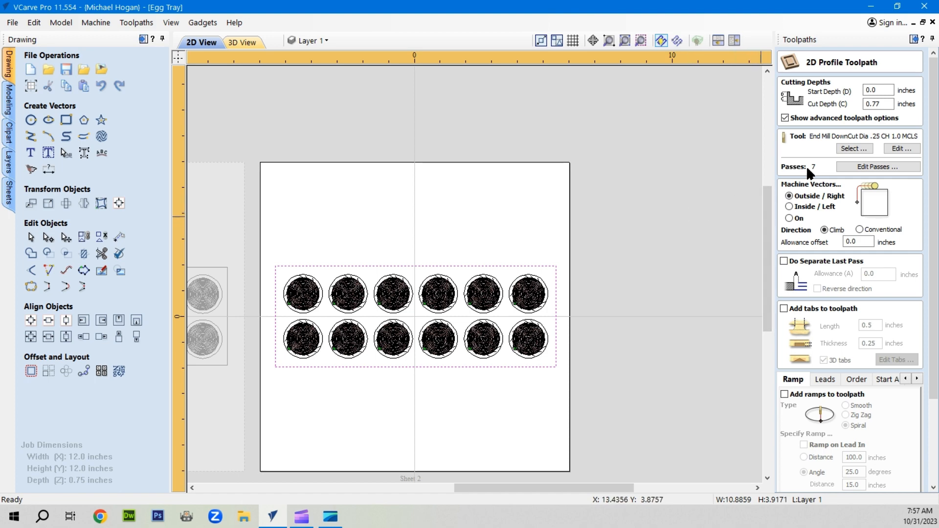
# Step: Increase the end mill's pass depth so the profile is cut in 3 passes
pyautogui.click(898, 151)
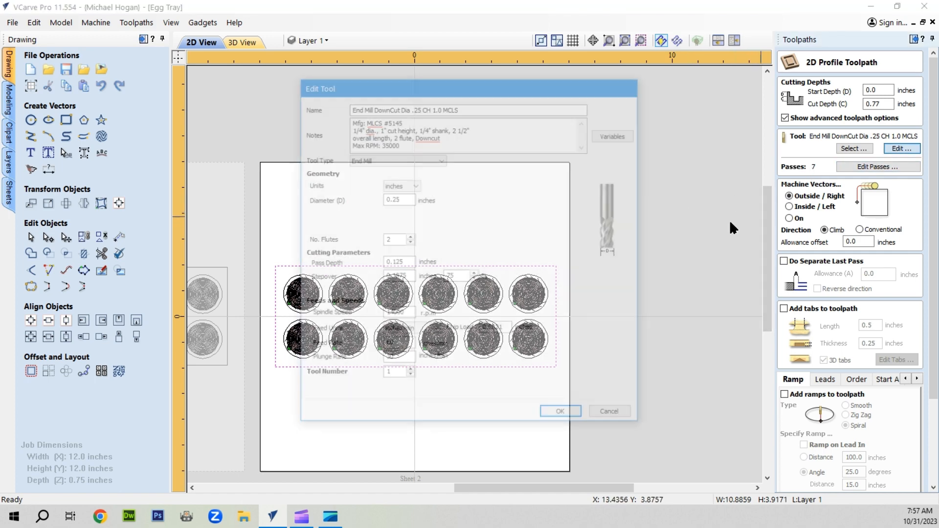
pyautogui.click(407, 264)
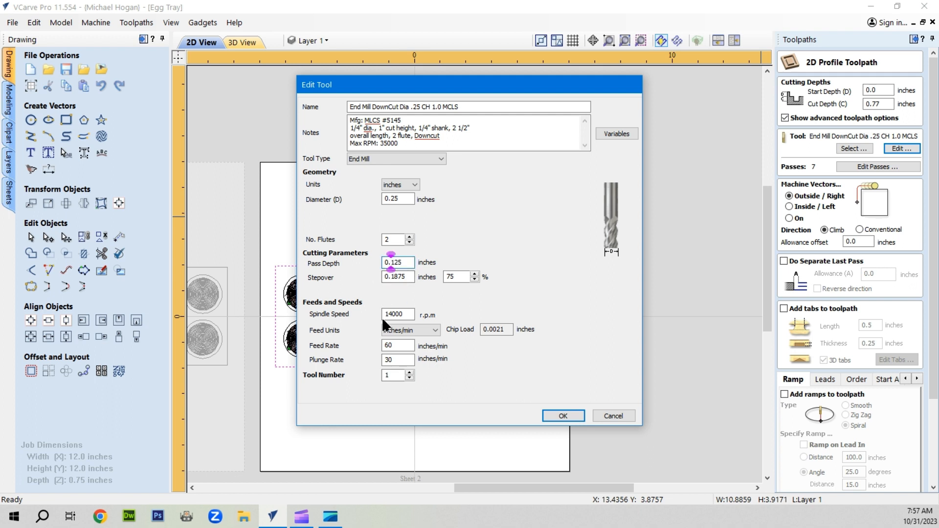
pyautogui.press('Delete')
pyautogui.click(562, 415)
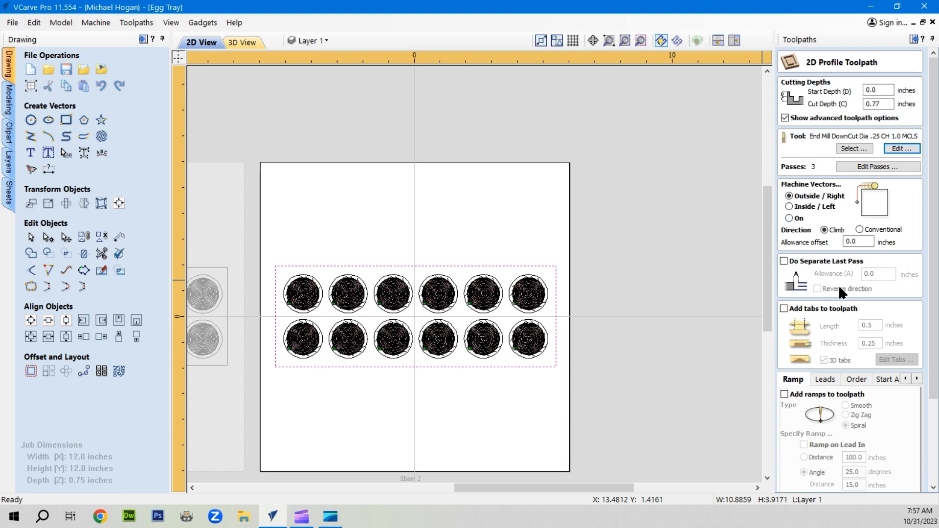
# Step: Add spiral ramps to the outside profile toolpath and calculate it, allowing the cut to go through the material
pyautogui.scroll(-3, 803, 404)
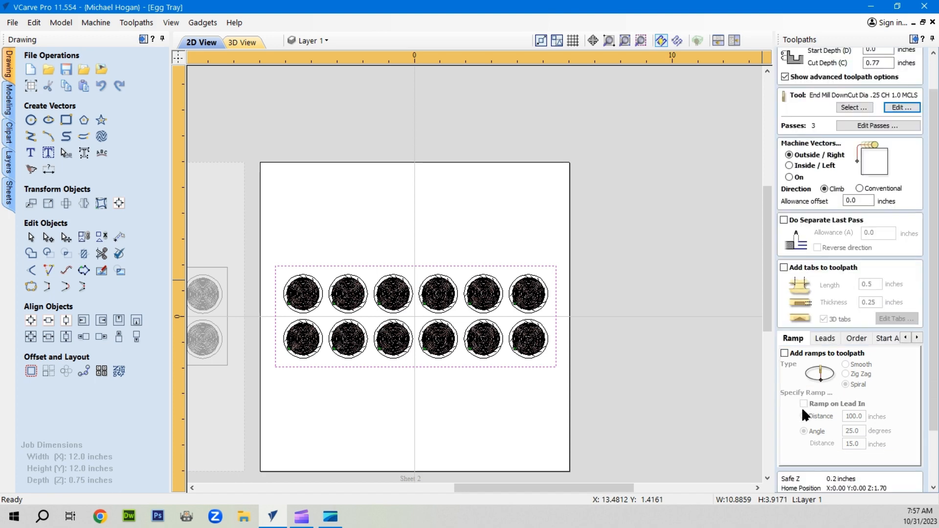
pyautogui.scroll(-1, 808, 419)
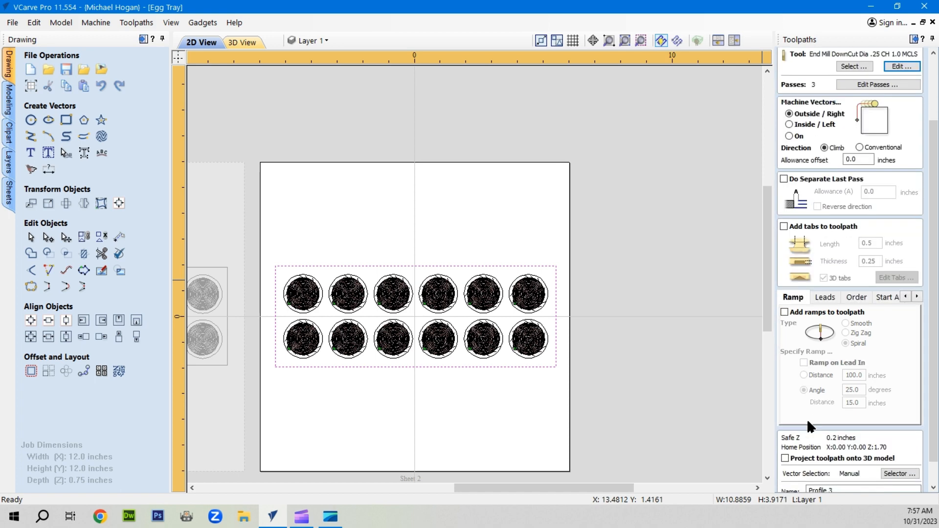
pyautogui.click(785, 312)
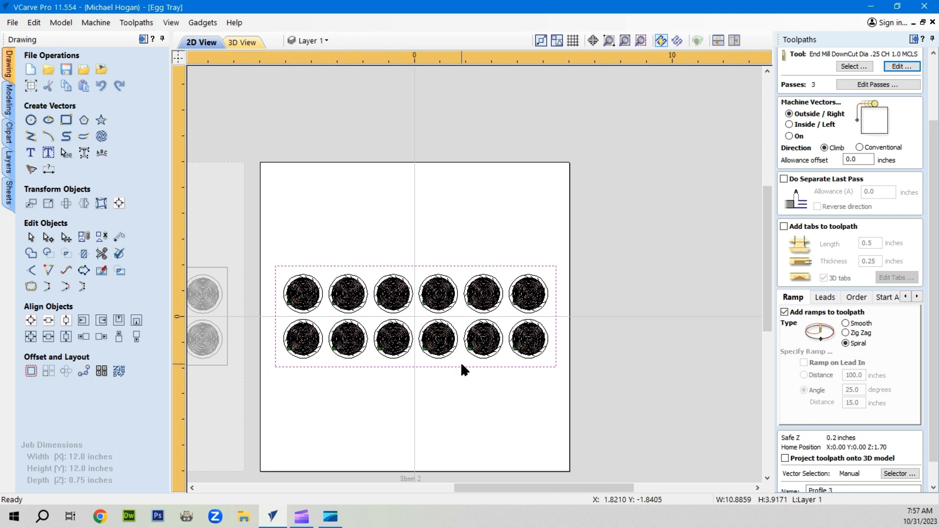
pyautogui.scroll(-2, 820, 371)
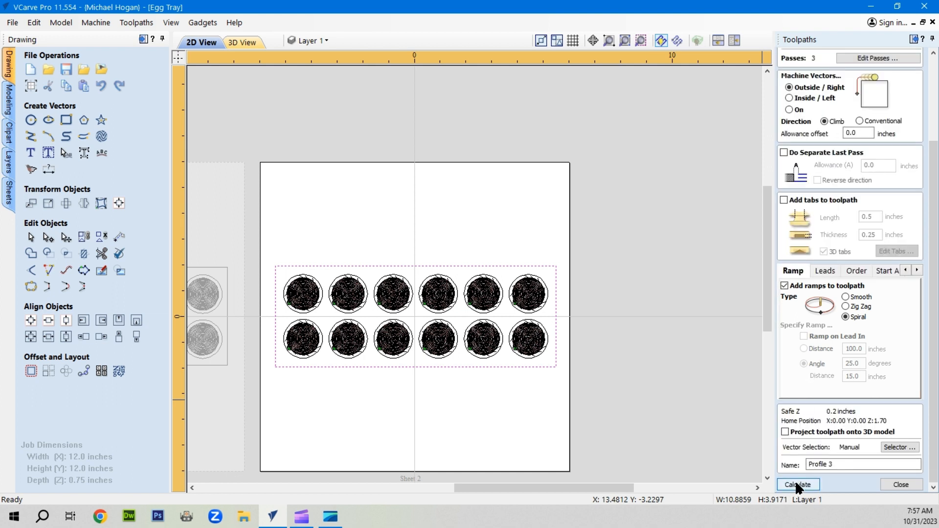
pyautogui.click(797, 484)
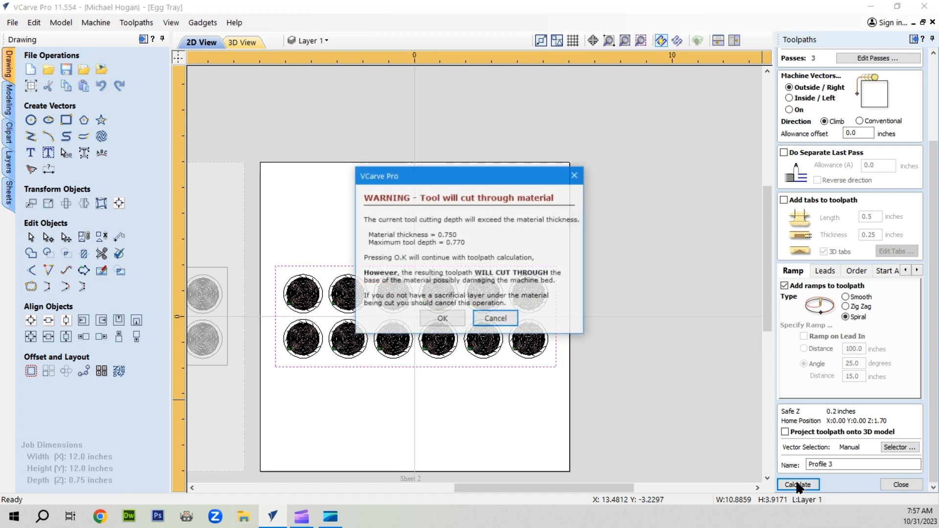
pyautogui.click(442, 318)
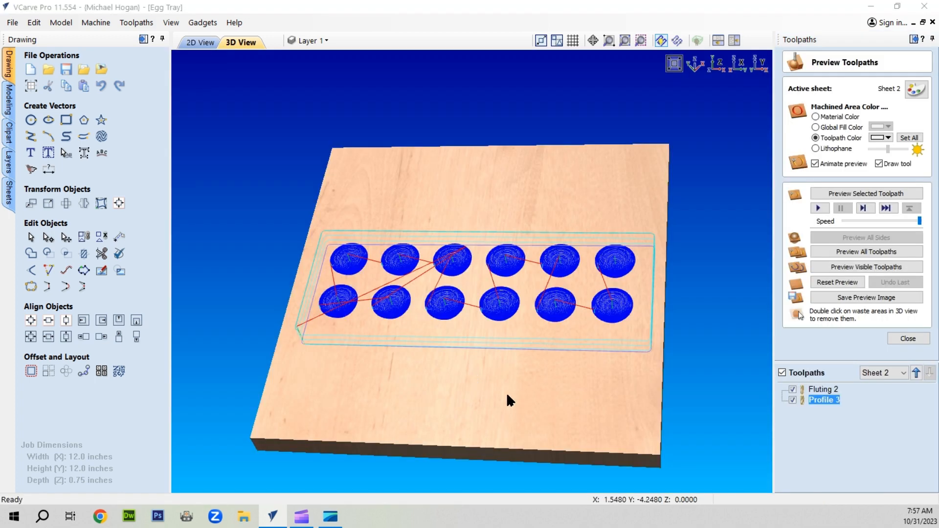
# Step: Preview all toolpaths in 3D, remove the waste around the tray, inspect the carved pockets, and close the preview
pyautogui.moveTo(506, 393); pyautogui.dragTo(490, 299)
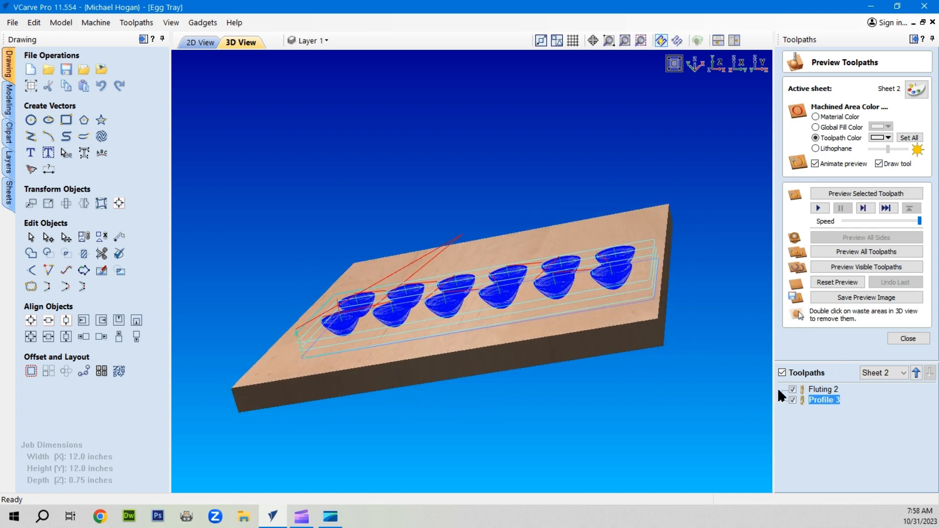
pyautogui.click(858, 252)
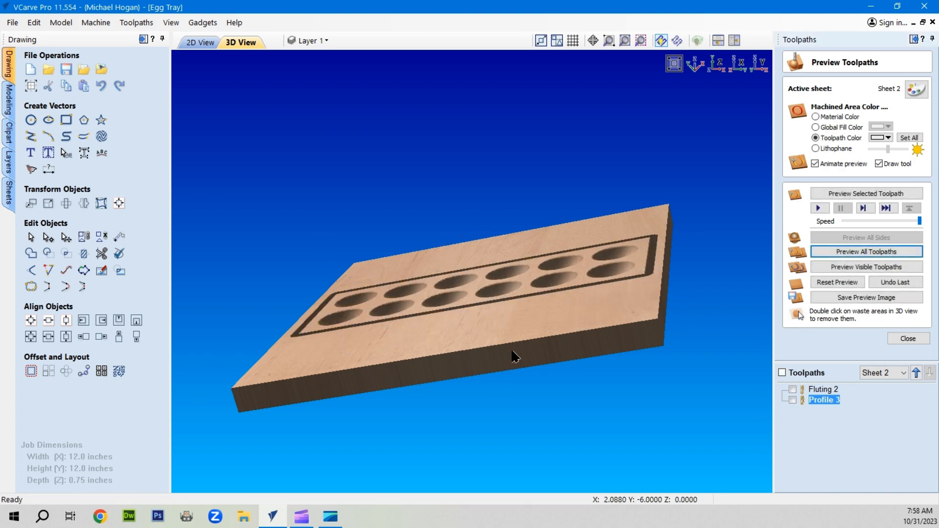
pyautogui.moveTo(511, 339); pyautogui.dragTo(604, 401)
pyautogui.scroll(3, 471, 309)
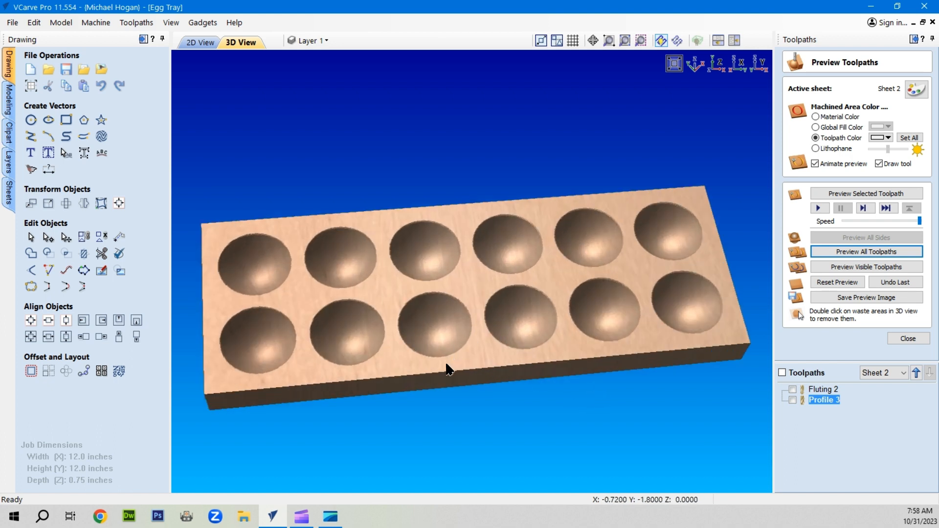
pyautogui.scroll(-2, 447, 369)
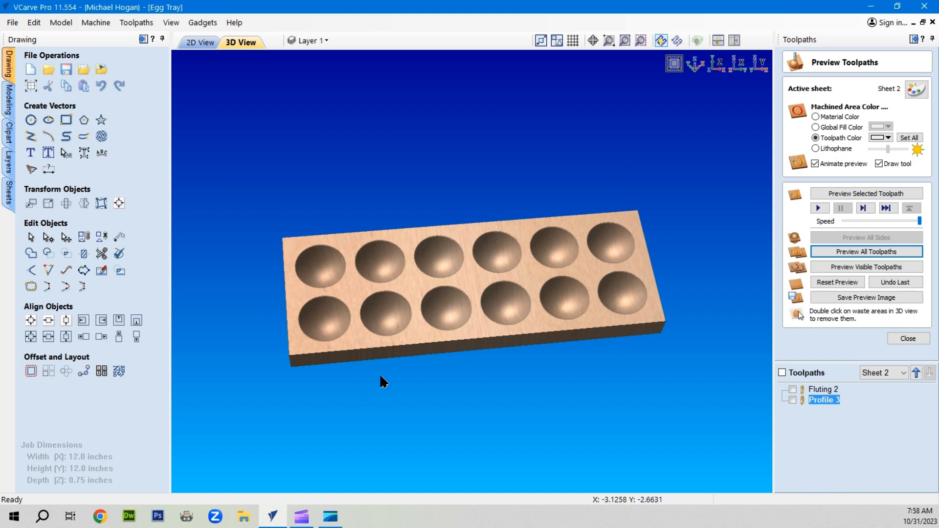
pyautogui.click(902, 338)
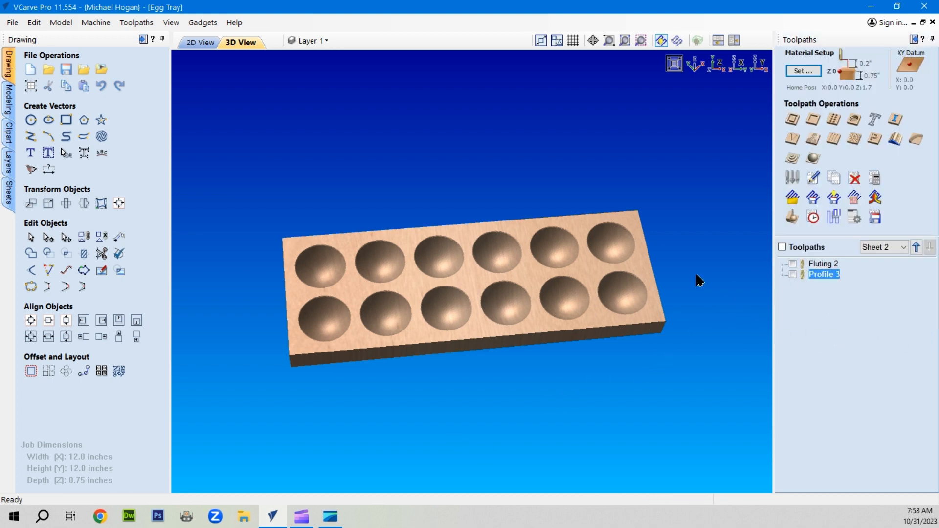
# Step: Start a new profile toolpath on the tray outline with the Pointed Roundover (.25" rad x .5" dia) form tool
pyautogui.click(203, 42)
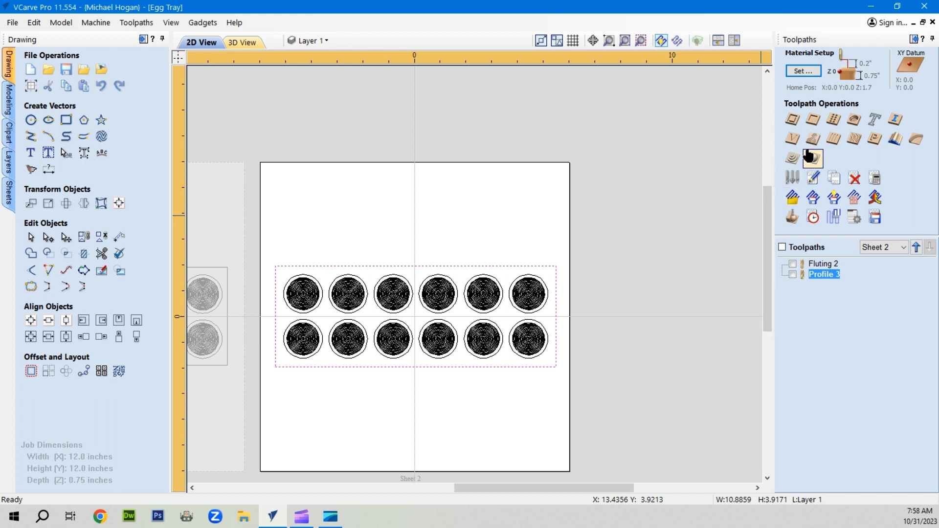
pyautogui.click(793, 119)
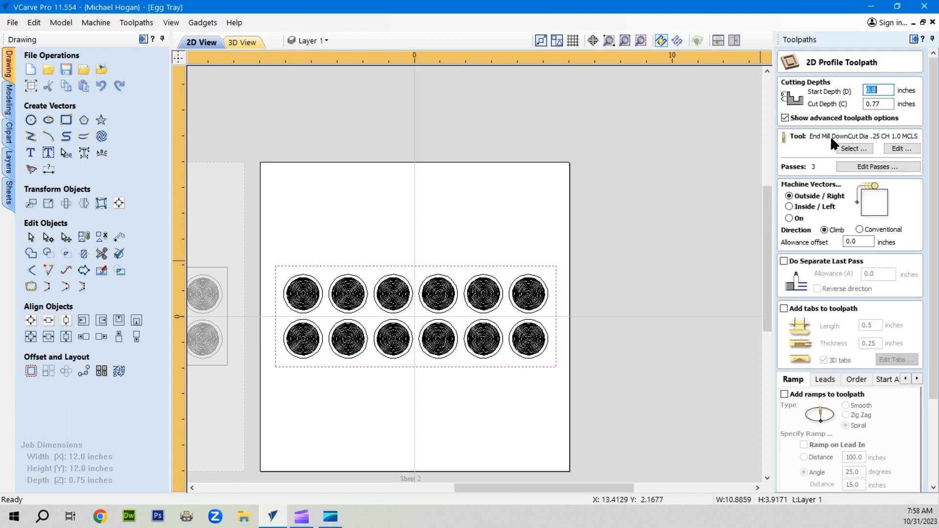
pyautogui.click(854, 148)
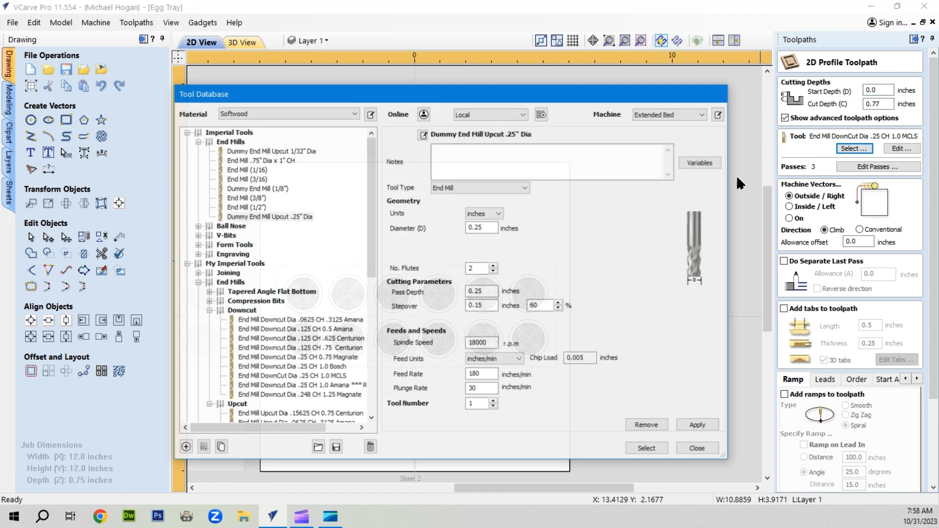
pyautogui.moveTo(368, 210); pyautogui.dragTo(376, 342)
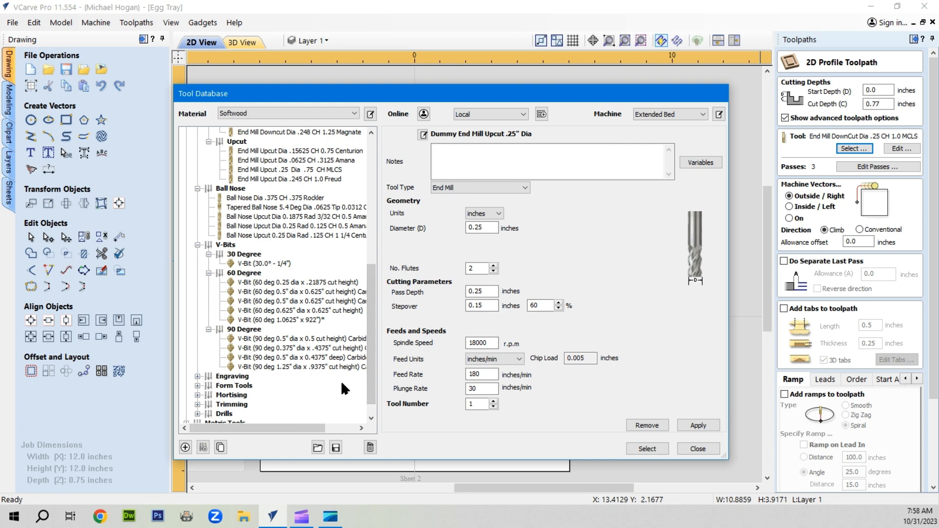
pyautogui.click(197, 385)
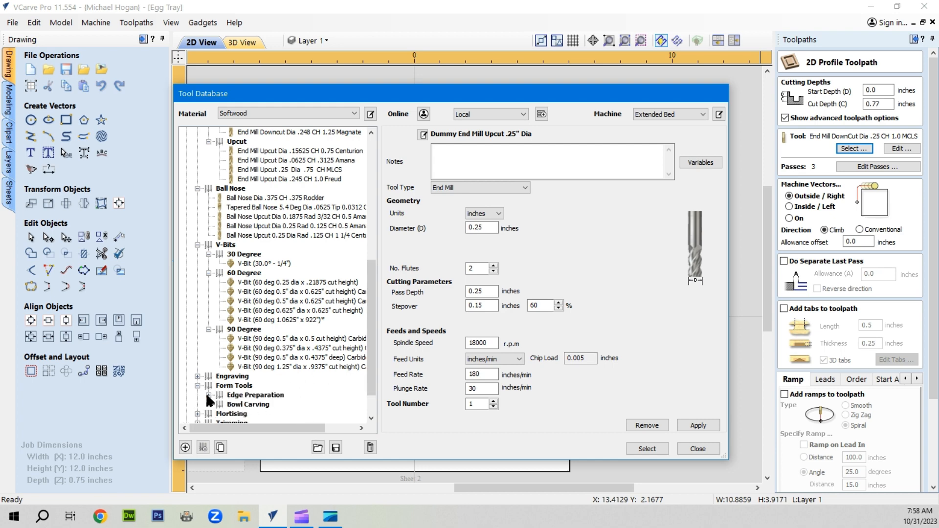
pyautogui.click(208, 394)
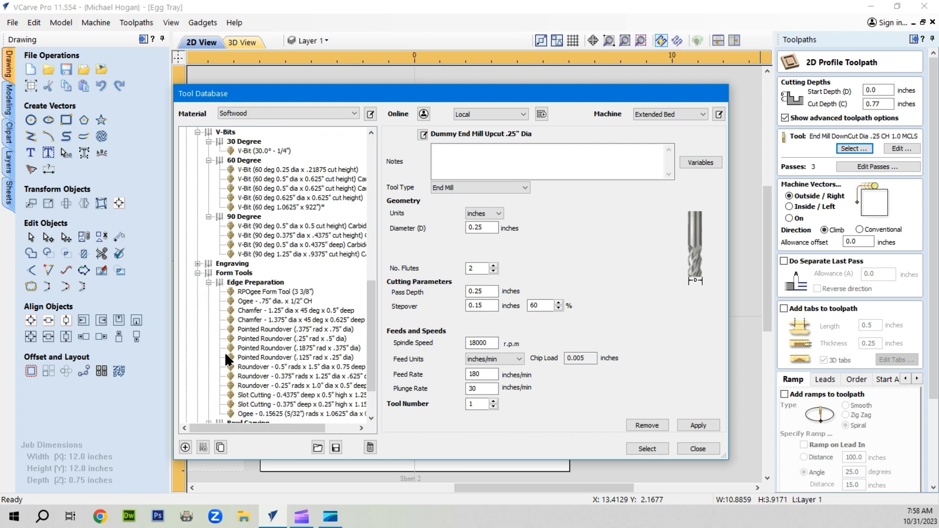
pyautogui.click(255, 339)
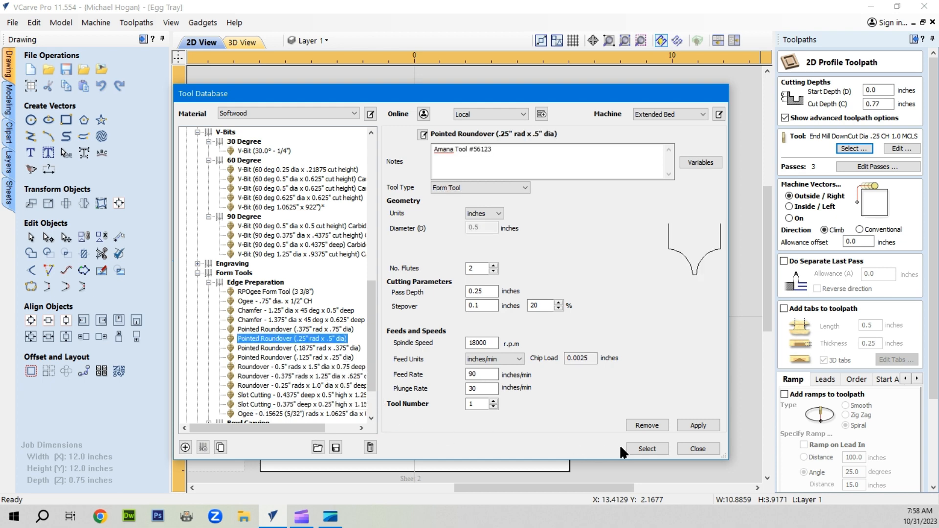
pyautogui.click(645, 449)
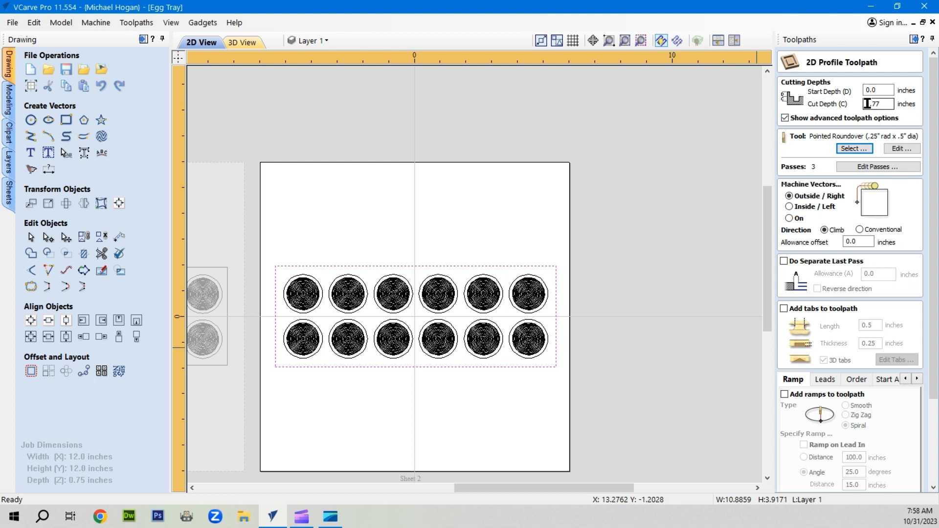
# Step: Set the roundover profile's cut depth to 0.24 inches, calculate the toolpath, and preview it on the tray
pyautogui.moveTo(871, 104); pyautogui.dragTo(878, 105)
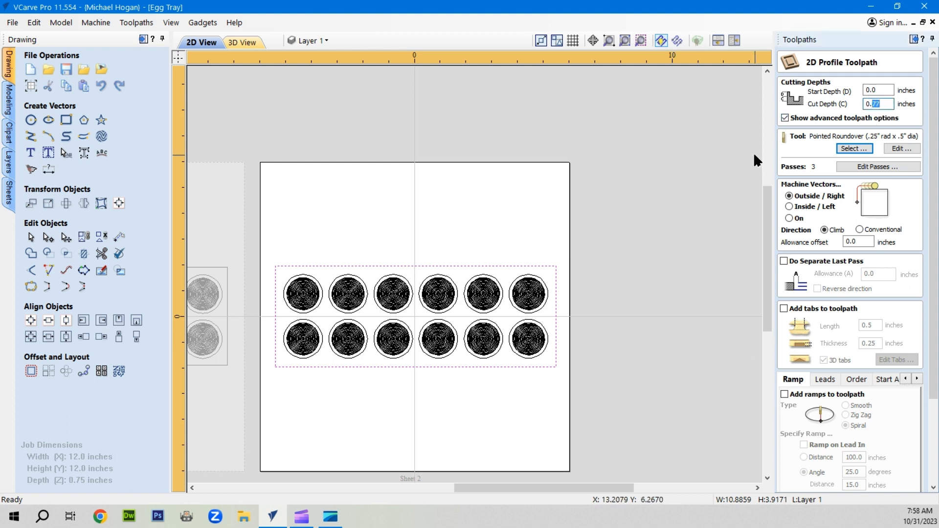
pyautogui.write('24')
pyautogui.press('Left')
pyautogui.press('Left')
pyautogui.scroll(-1, 813, 293)
pyautogui.scroll(-2, 793, 320)
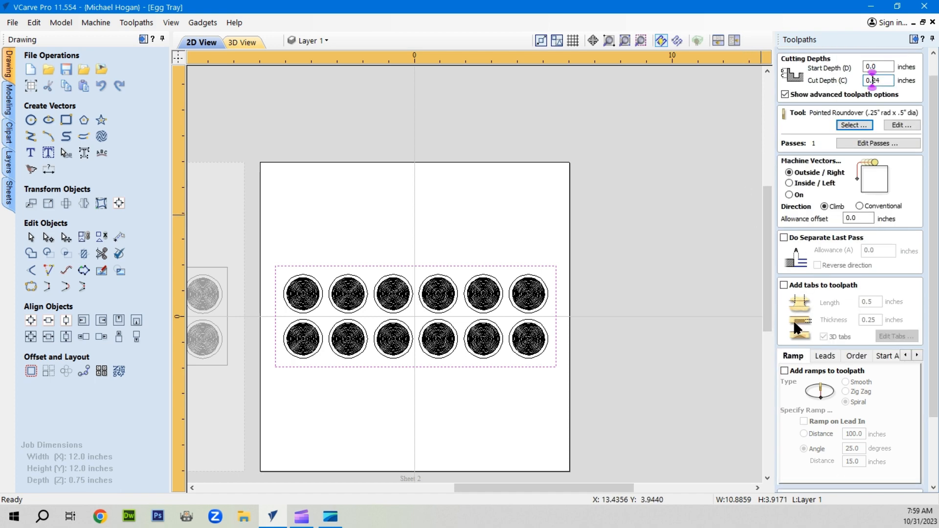
pyautogui.scroll(-6, 806, 342)
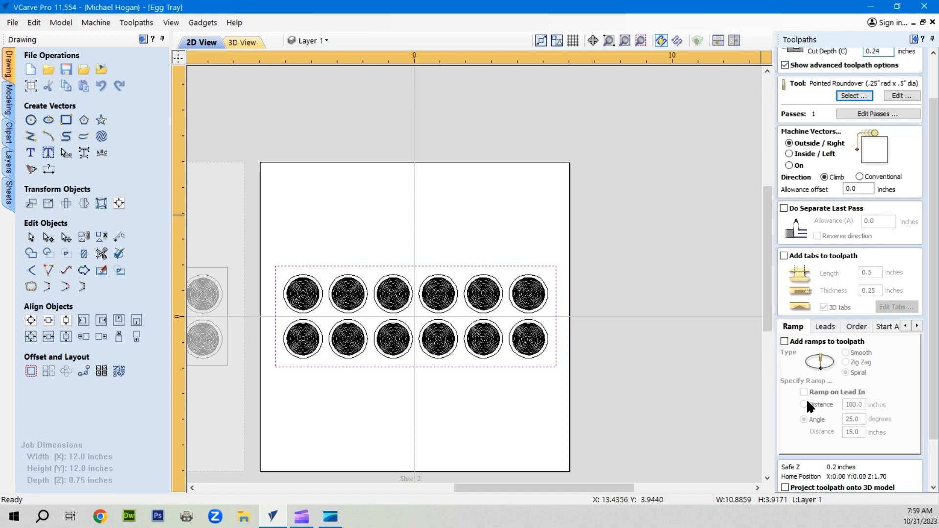
pyautogui.click(792, 486)
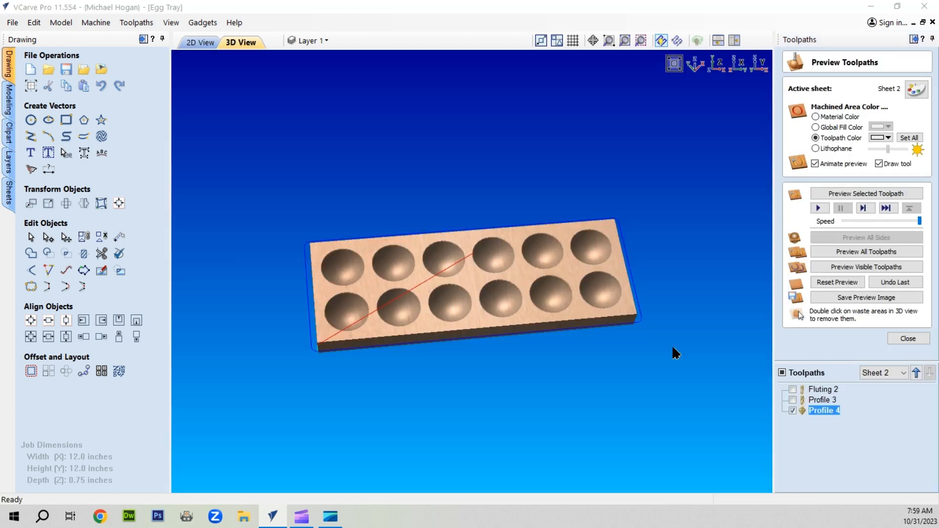
pyautogui.click(842, 266)
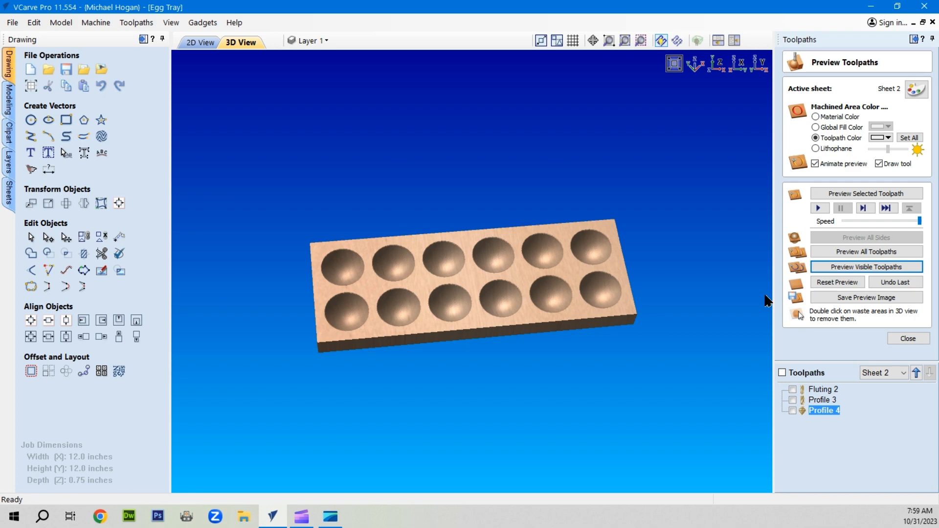
# Step: Change the Profile 4 roundover toolpath to machine on the outline vector, recalculate it, and preview the result
pyautogui.click(189, 43)
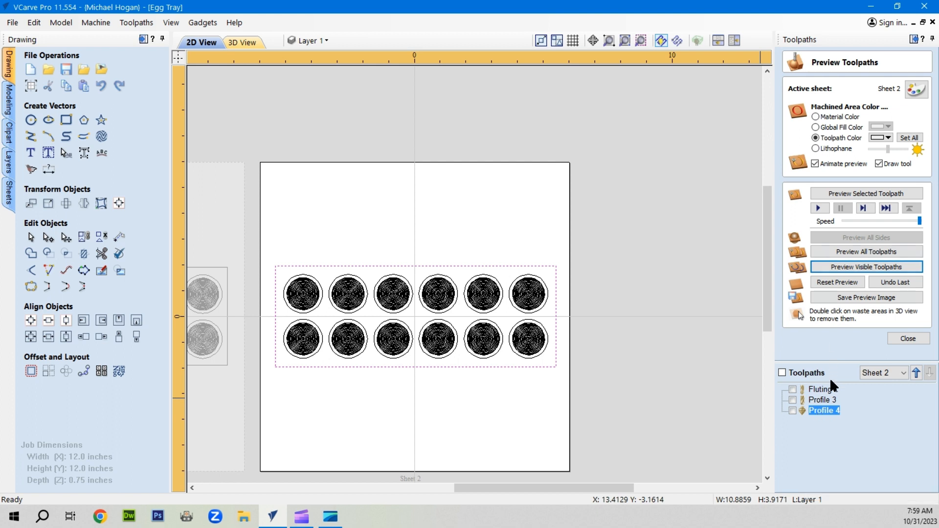
pyautogui.doubleClick(826, 409)
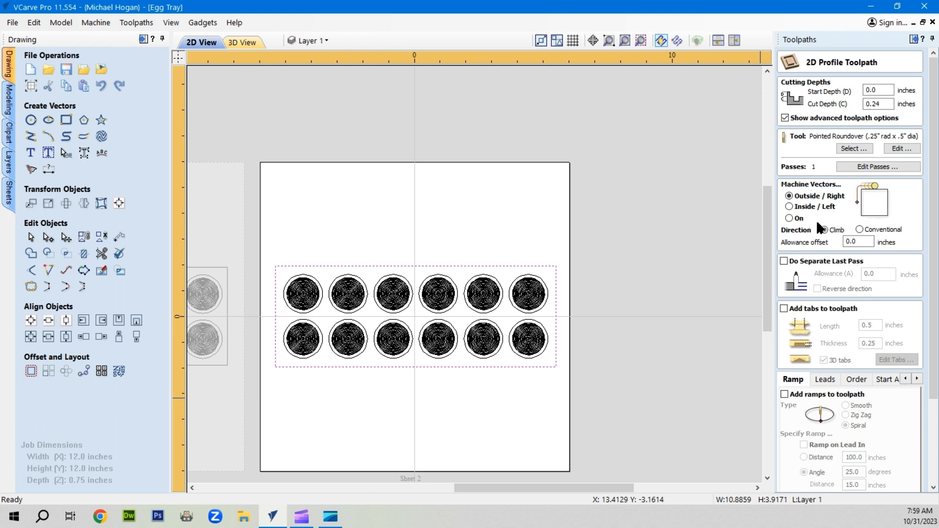
pyautogui.click(789, 219)
pyautogui.scroll(-5, 791, 393)
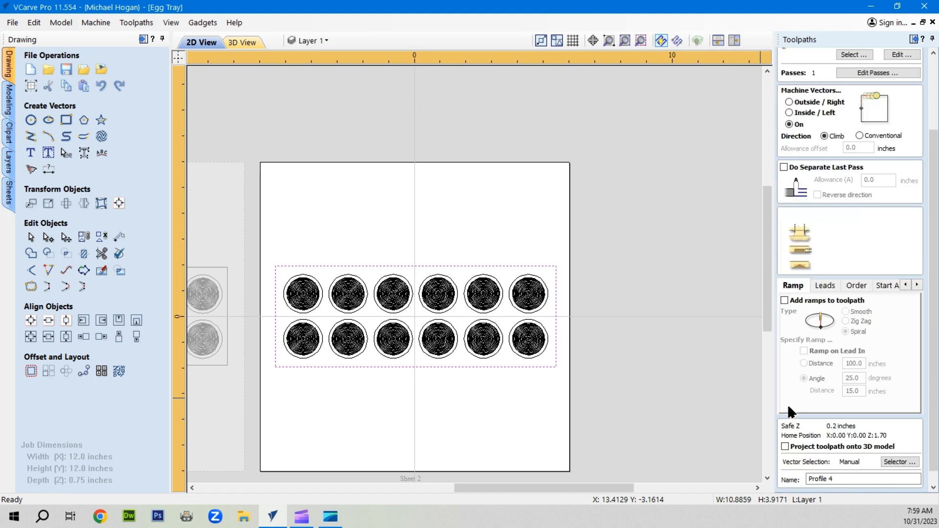
pyautogui.scroll(-1, 789, 395)
pyautogui.click(793, 482)
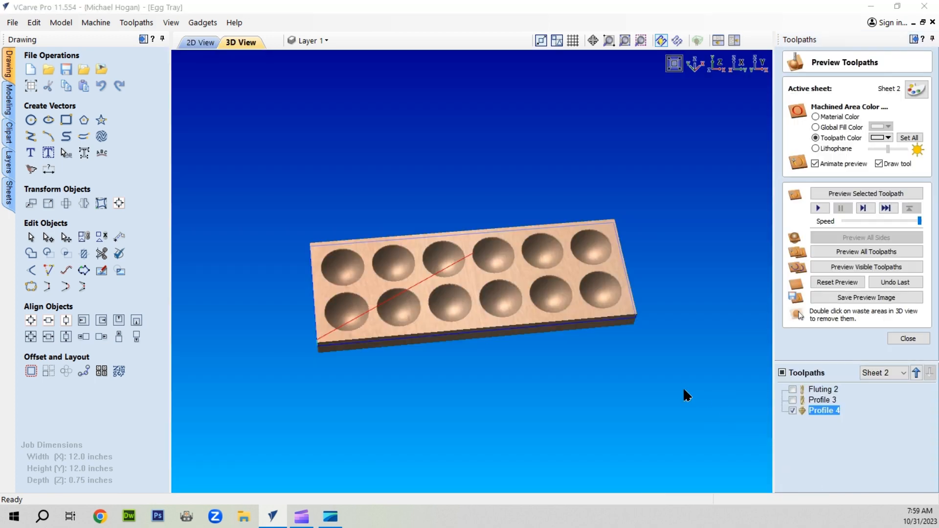
pyautogui.click(833, 264)
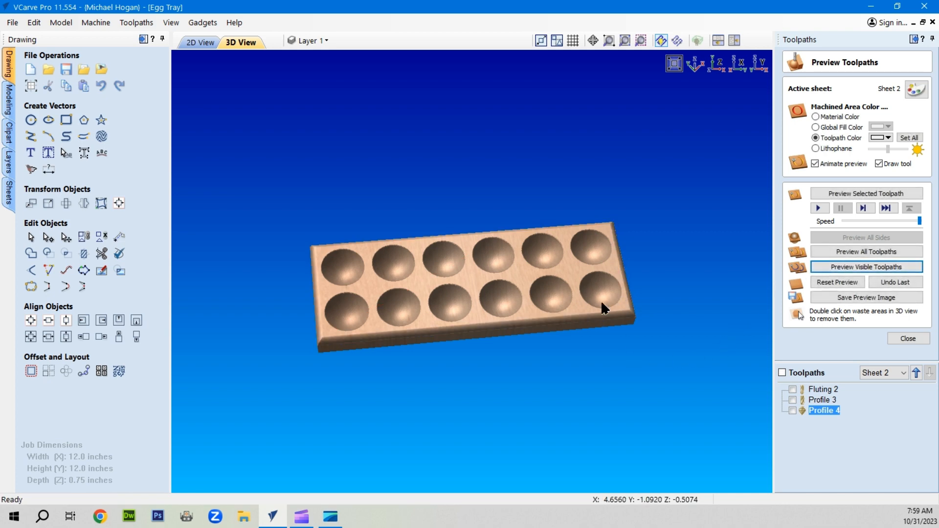
# Step: Inspect the tray's rounded-over top edges up close in the 3D preview
pyautogui.moveTo(602, 306); pyautogui.dragTo(640, 237)
pyautogui.scroll(2, 468, 306)
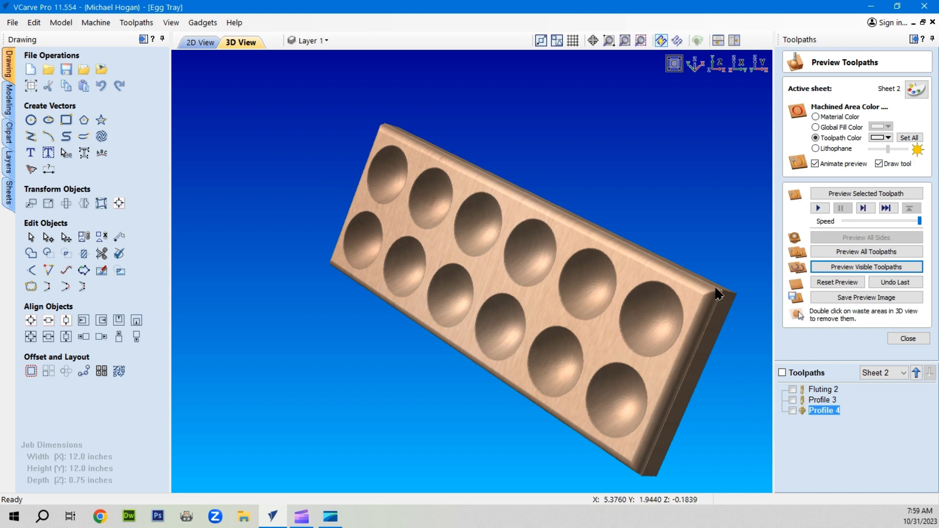
pyautogui.scroll(3, 717, 294)
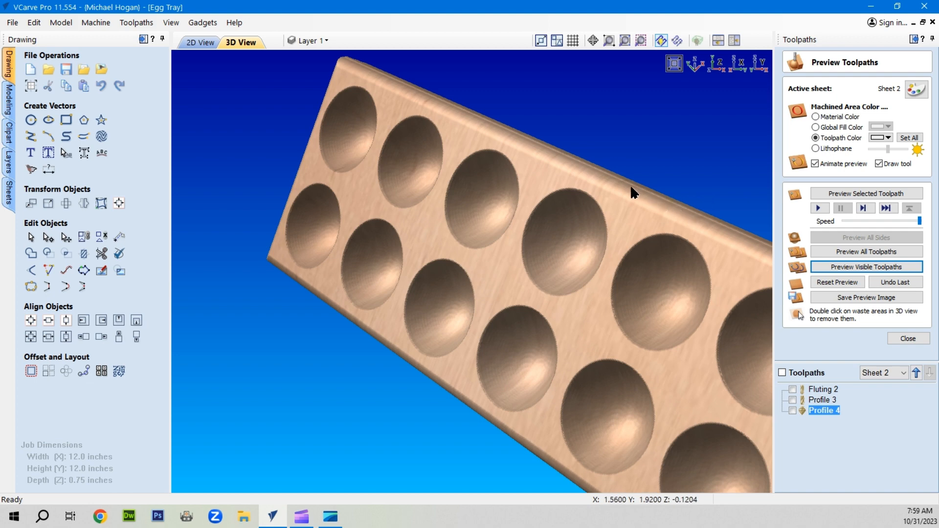
# Step: Review the Profile 4 roundover settings, and move that toolpath ahead of the Profile 3 cutout in the toolpath order
pyautogui.doubleClick(815, 410)
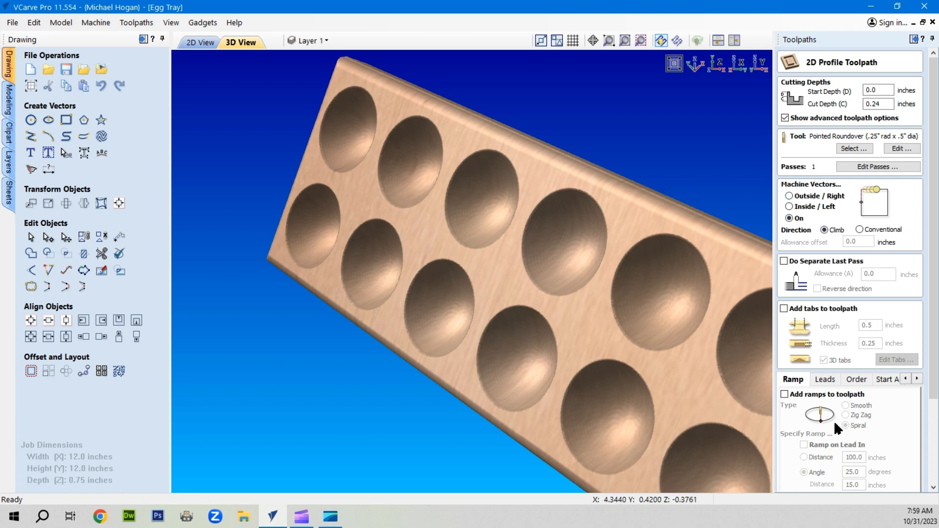
pyautogui.scroll(-1, 829, 423)
pyautogui.scroll(-3, 829, 423)
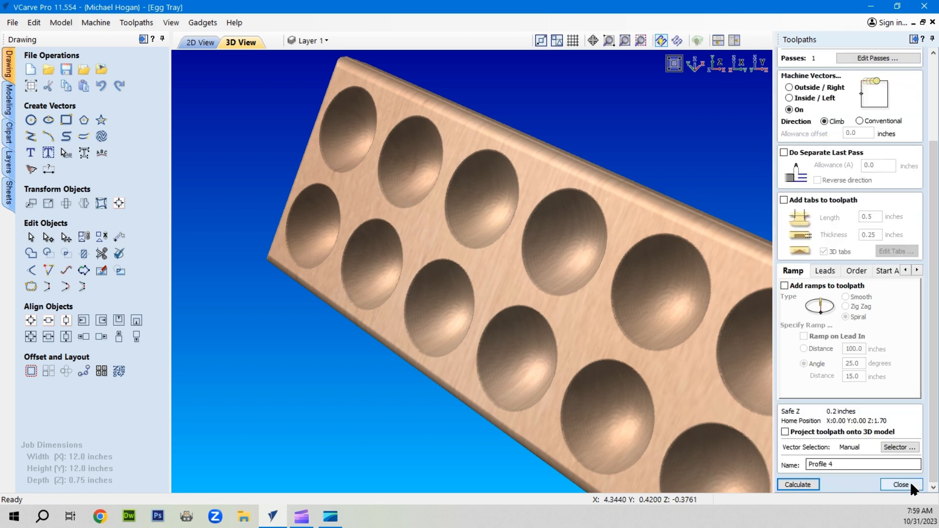
pyautogui.click(901, 484)
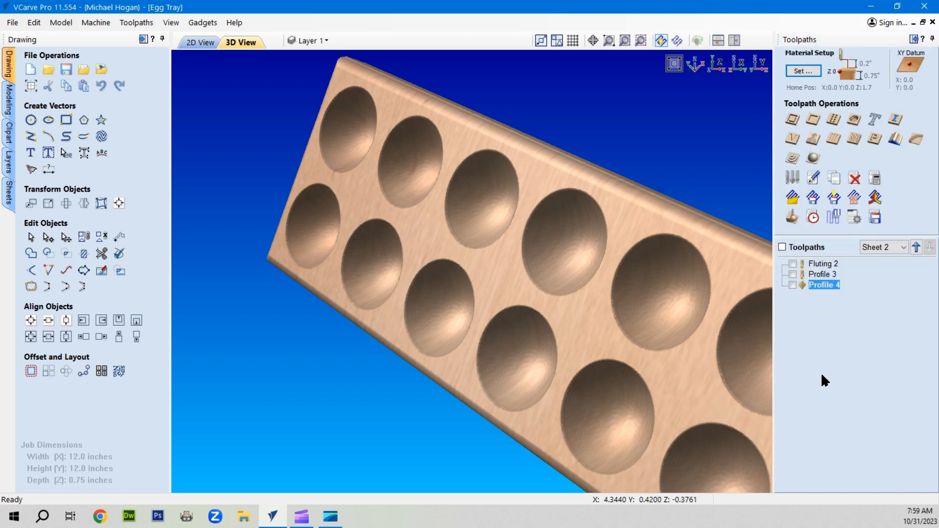
pyautogui.click(914, 246)
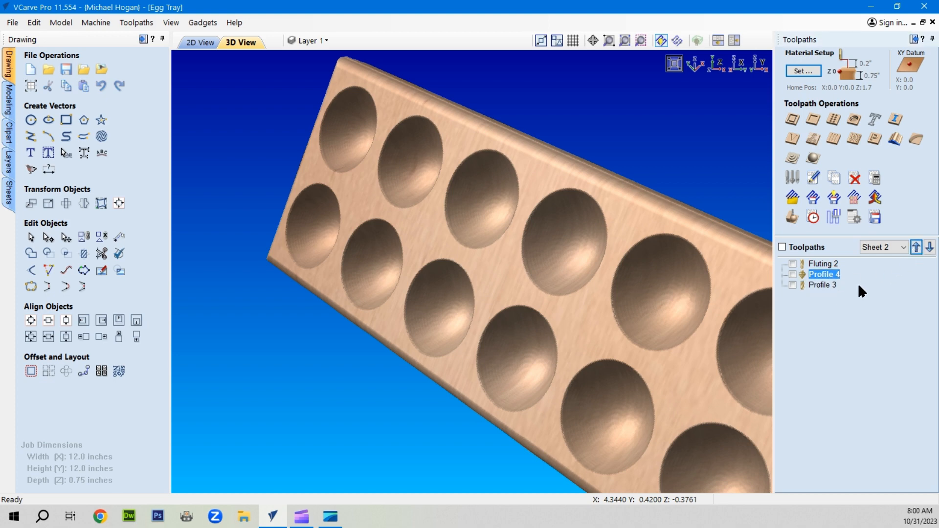
# Step: Open the Profile 3 cutout toolpath for editing and switch the 2D toolpath drawing style to solid
pyautogui.click(819, 284)
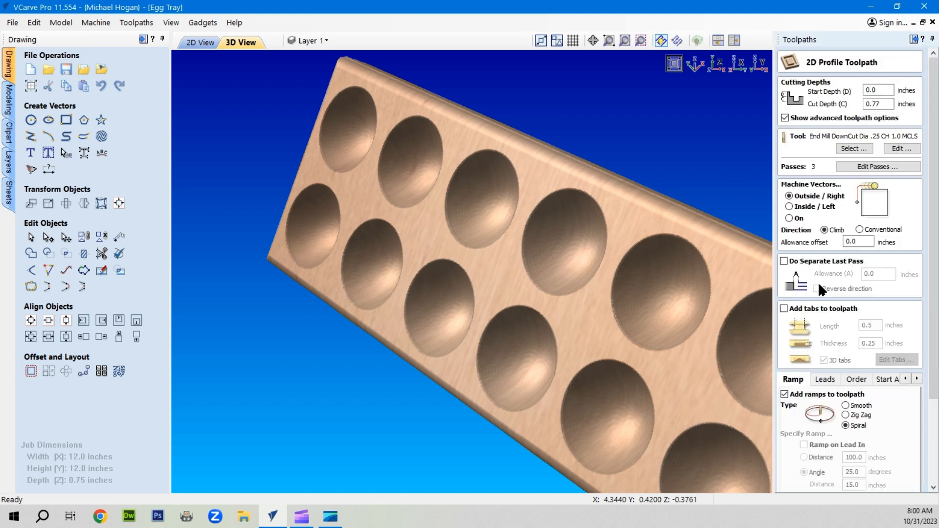
pyautogui.click(856, 241)
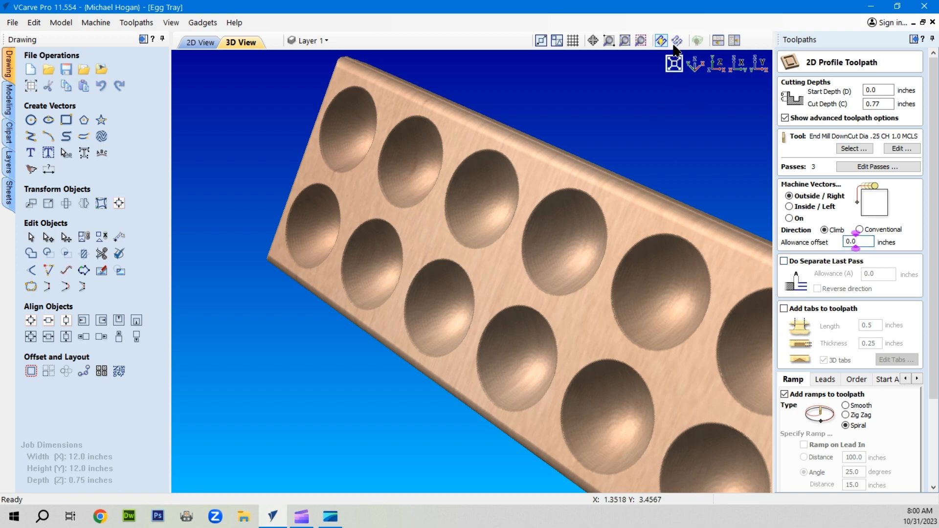
pyautogui.click(202, 42)
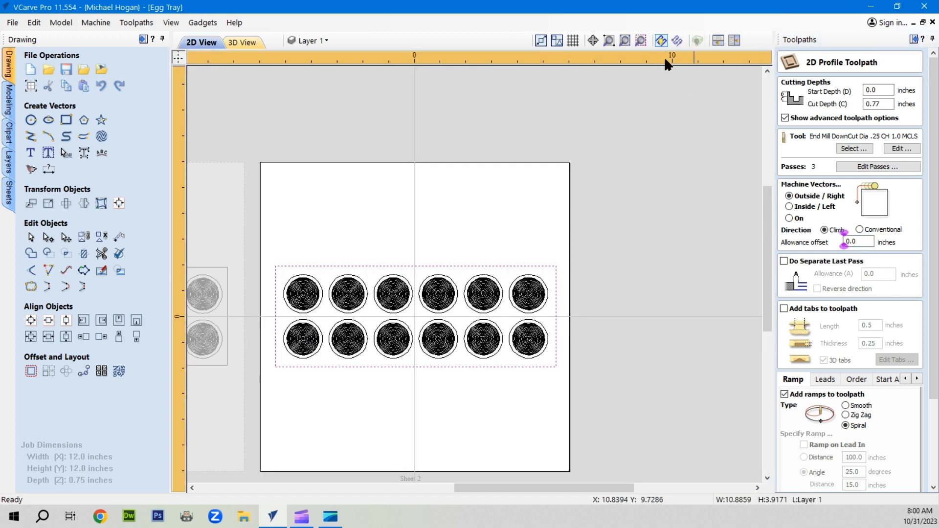
pyautogui.click(677, 40)
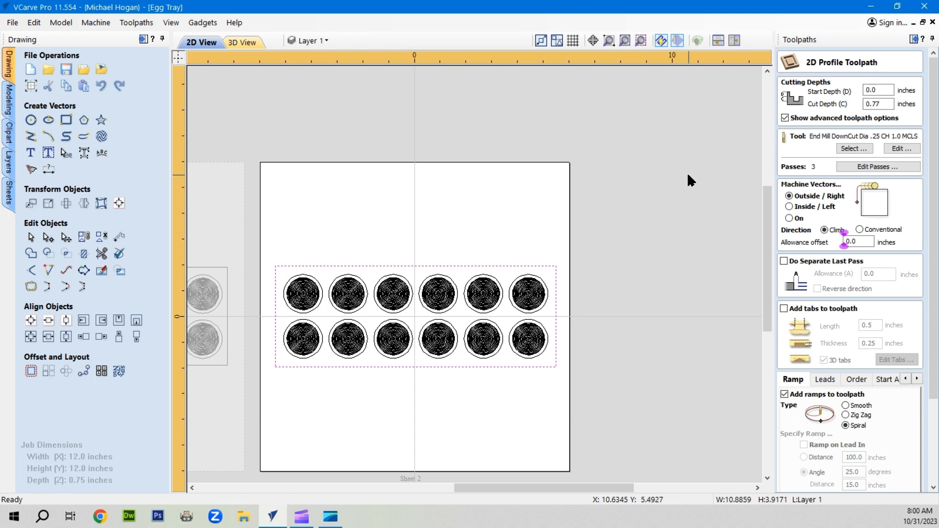
# Step: Set the Profile 3 cutout's allowance offset to 0.01 inches and recalculate it, allowing the cut to go through the material
pyautogui.click(859, 243)
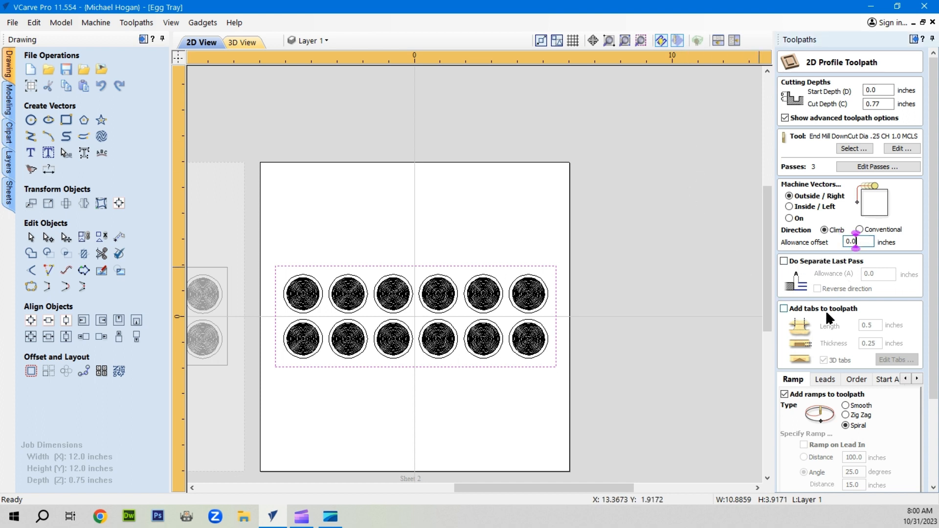
pyautogui.write('1')
pyautogui.scroll(-5, 803, 463)
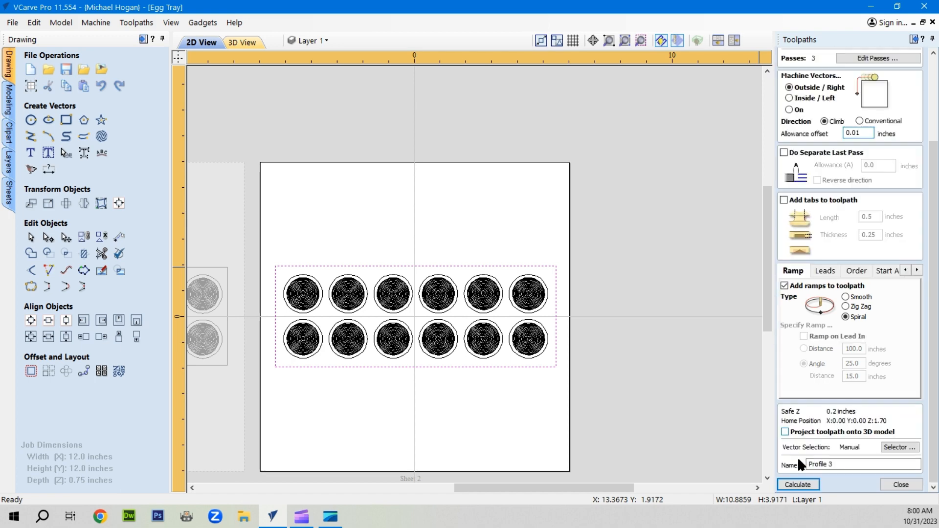
pyautogui.click(799, 486)
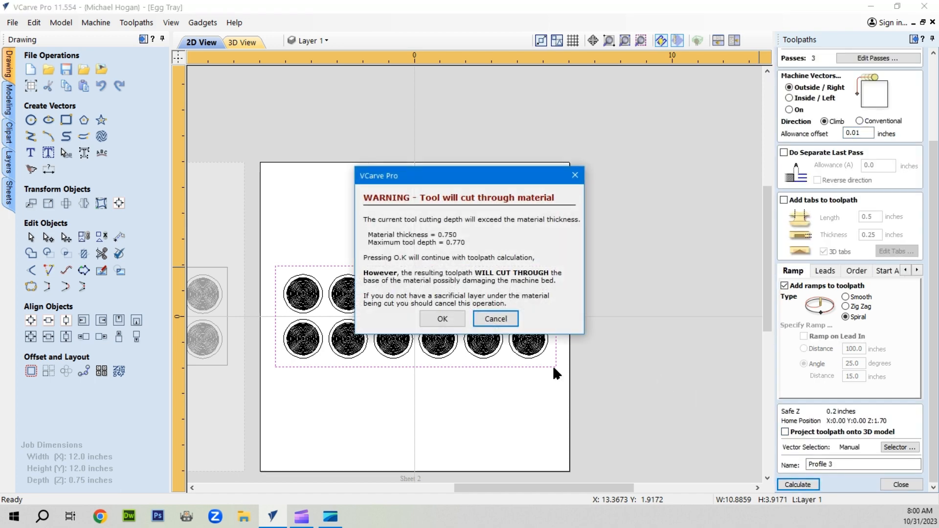
pyautogui.click(442, 319)
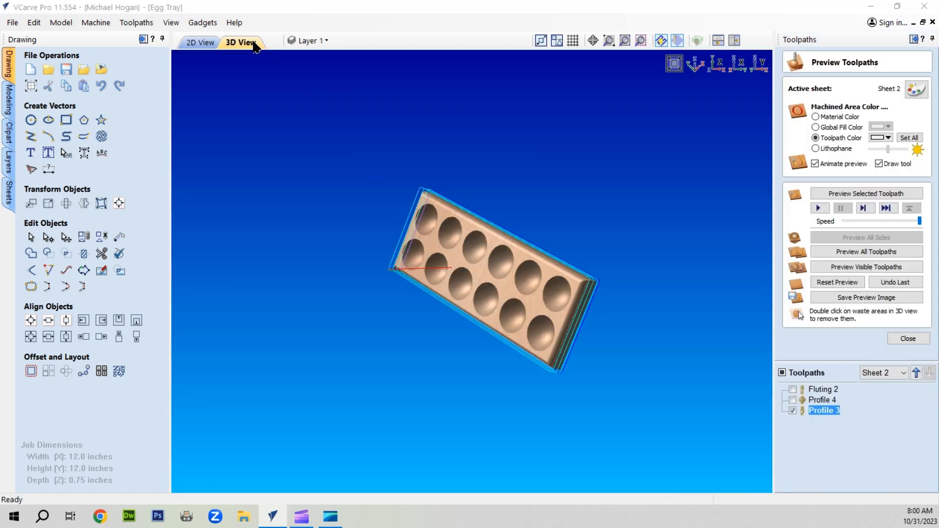
# Step: Examine the gap between the tray outline and the Profile 3 cutout path up close in the 2D view
pyautogui.click(192, 43)
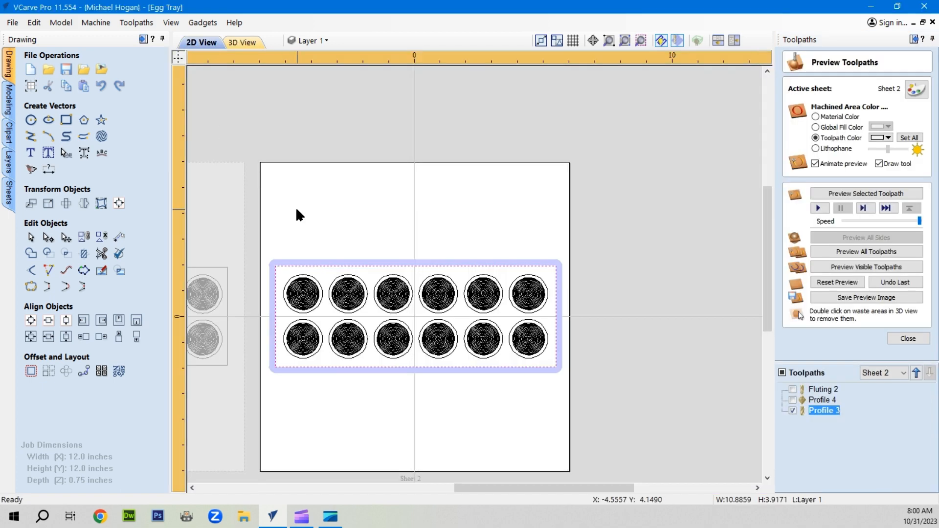
pyautogui.click(424, 261)
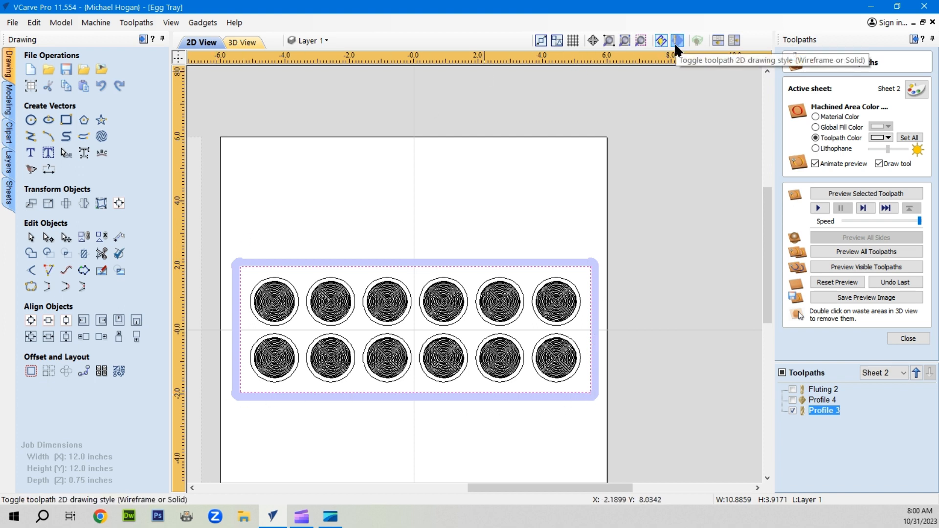
pyautogui.scroll(2, 577, 264)
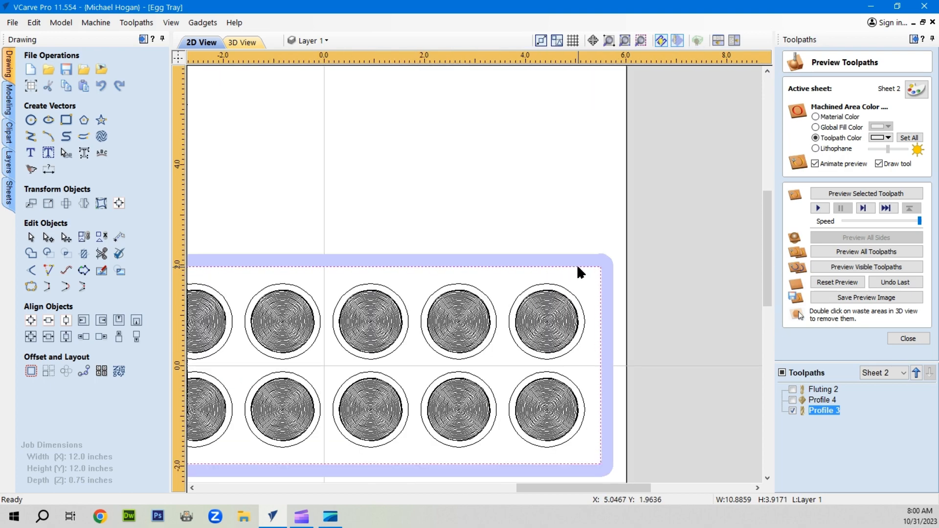
pyautogui.scroll(2, 544, 272)
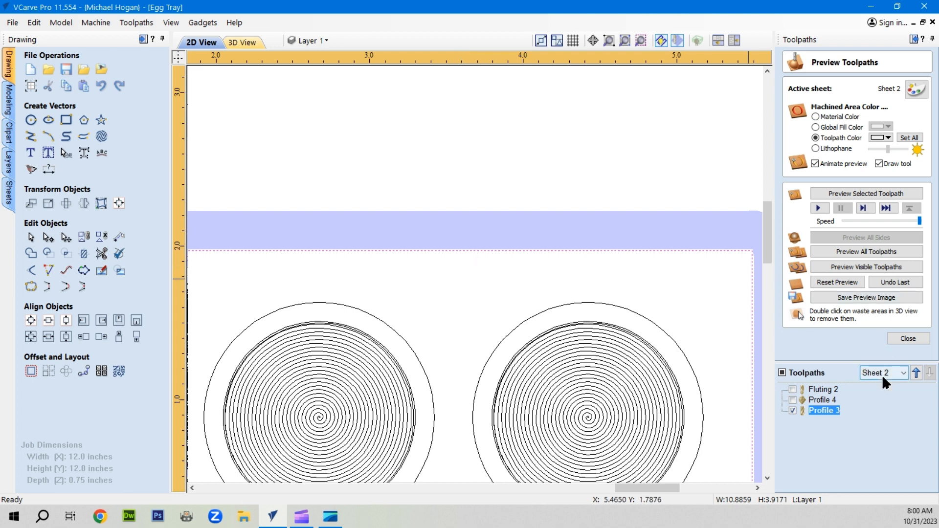
# Step: Set the Profile 3 cutout's allowance offset to -0.01 inches, recalculate it with cutting through the material allowed, and show the result in 2D
pyautogui.doubleClick(823, 409)
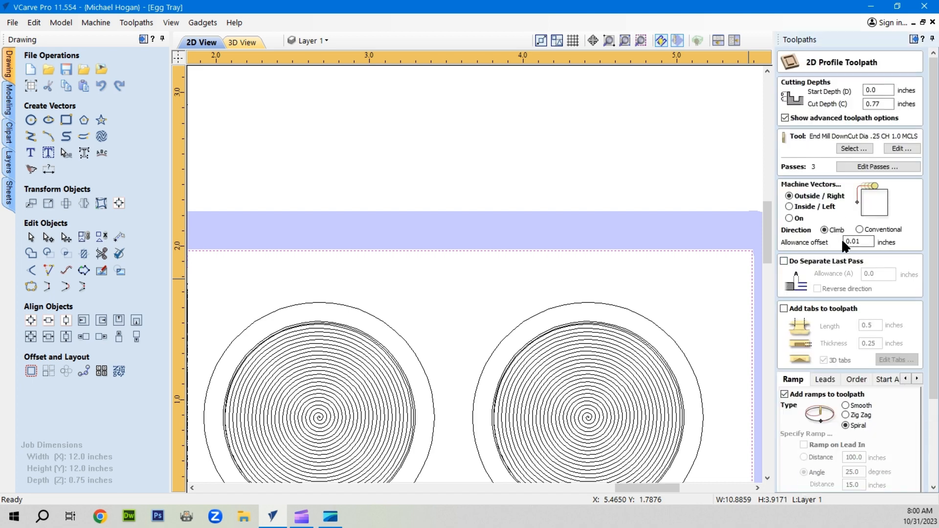
pyautogui.click(845, 241)
pyautogui.scroll(-3, 797, 427)
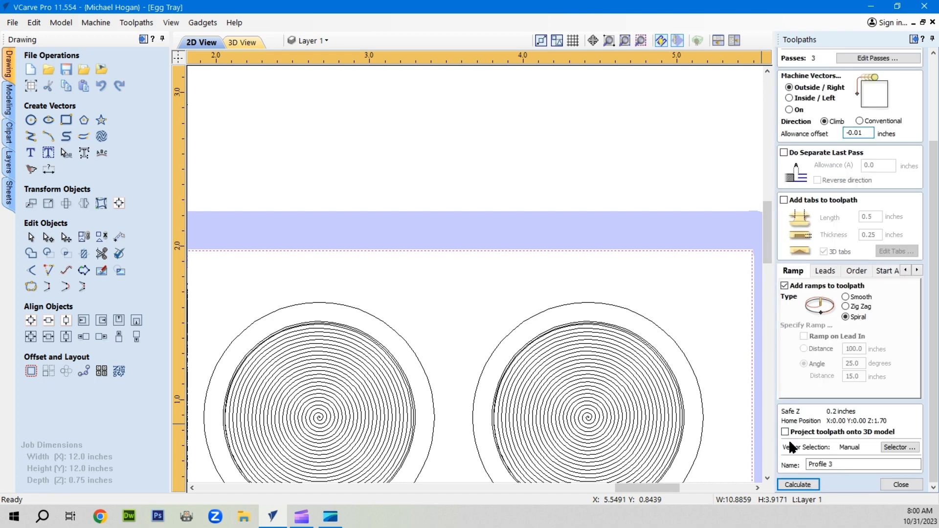
pyautogui.click(795, 485)
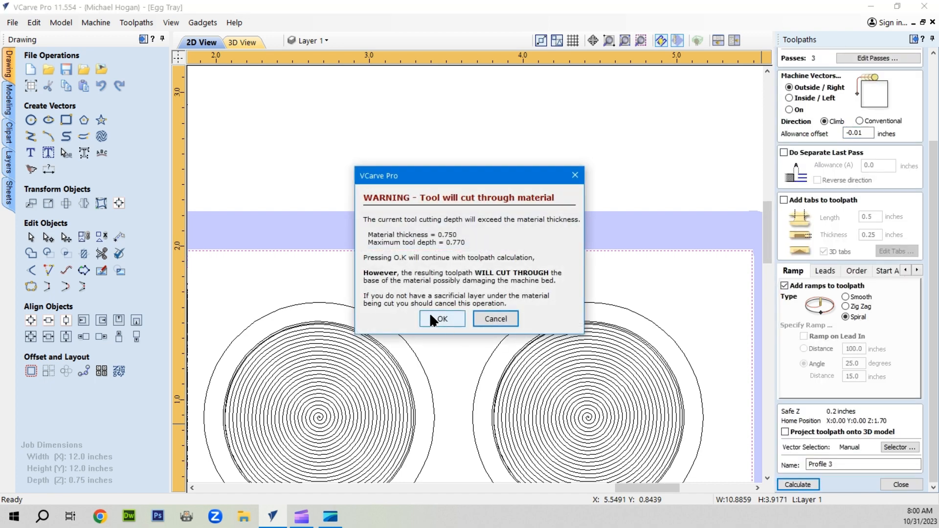
pyautogui.click(431, 315)
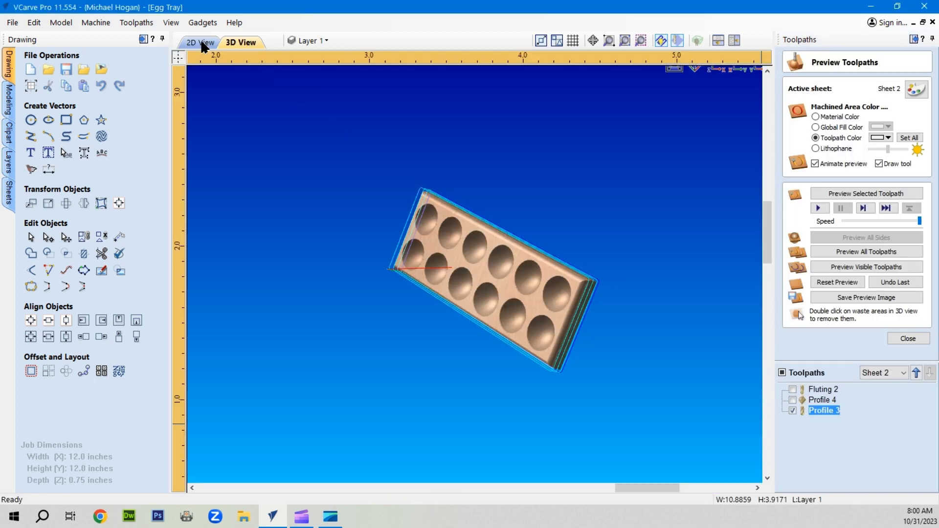
pyautogui.click(202, 44)
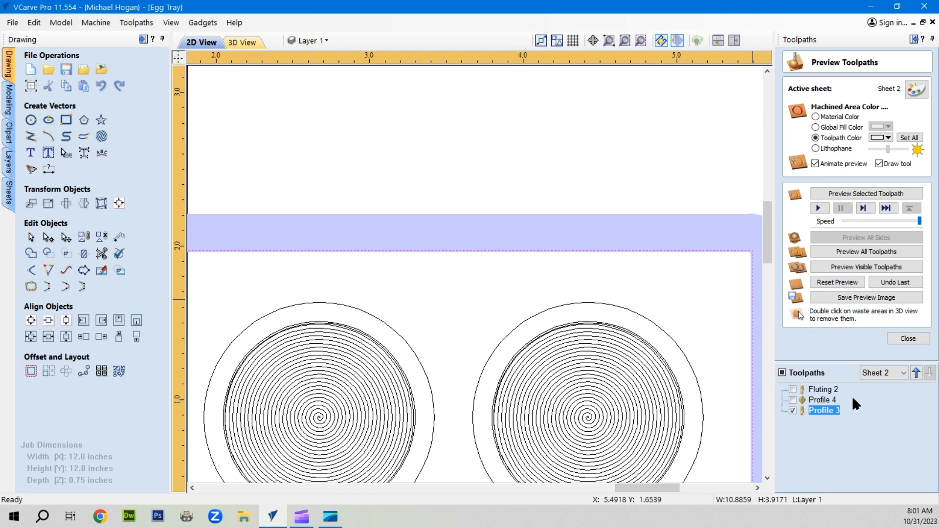
# Step: Preview the visible Profile 3 toolpath in 3D and inspect the tray's edges and pockets up close from several angles
pyautogui.click(245, 42)
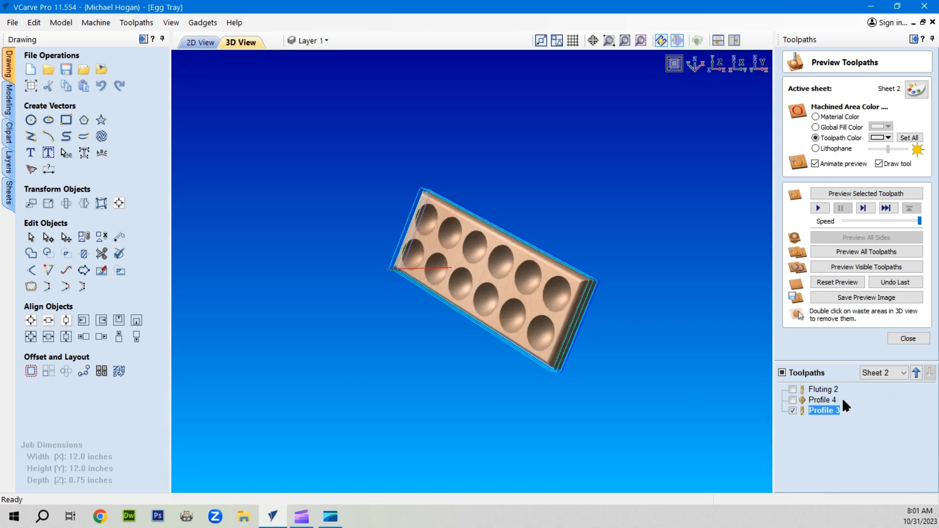
pyautogui.click(867, 270)
pyautogui.scroll(5, 553, 291)
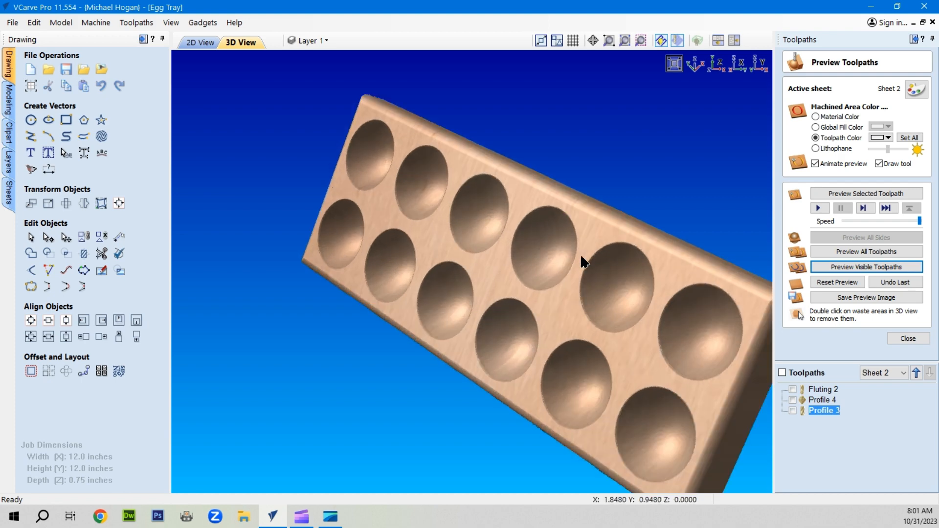
pyautogui.scroll(4, 548, 181)
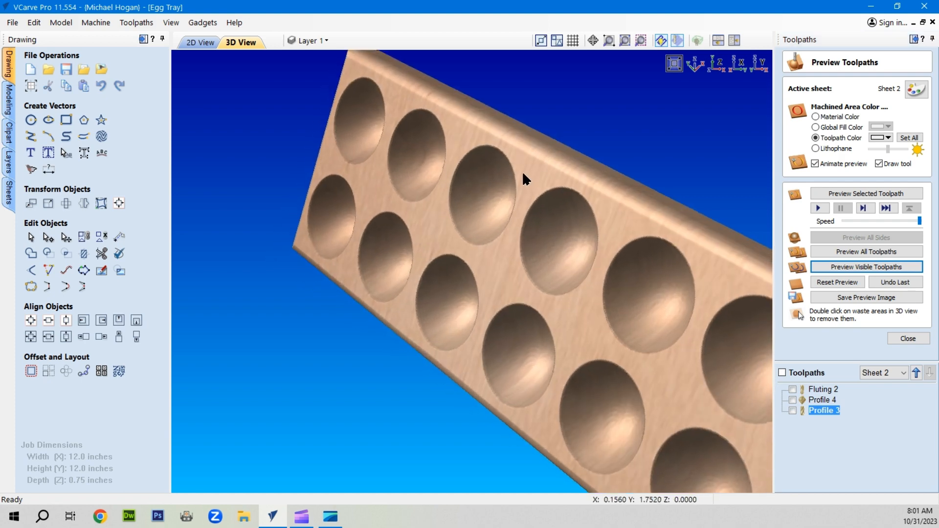
pyautogui.moveTo(522, 171); pyautogui.dragTo(462, 229)
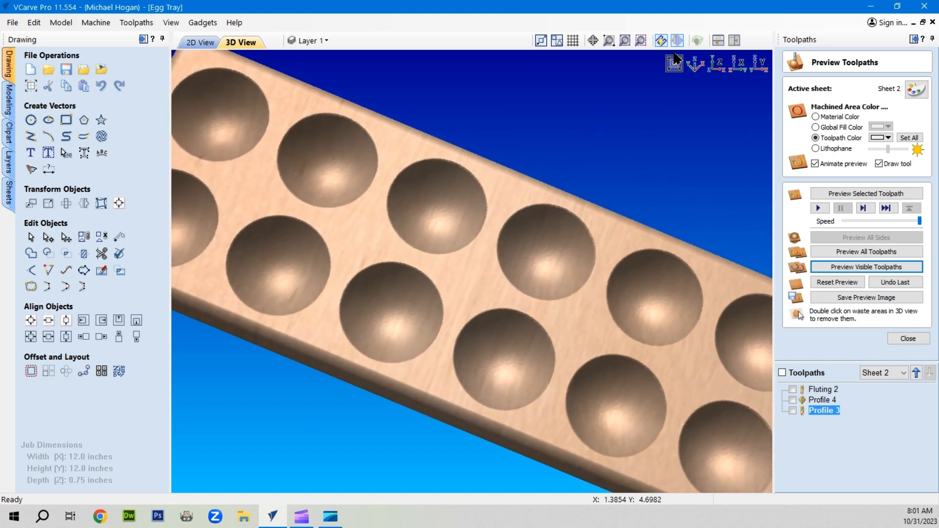
pyautogui.scroll(-3, 456, 209)
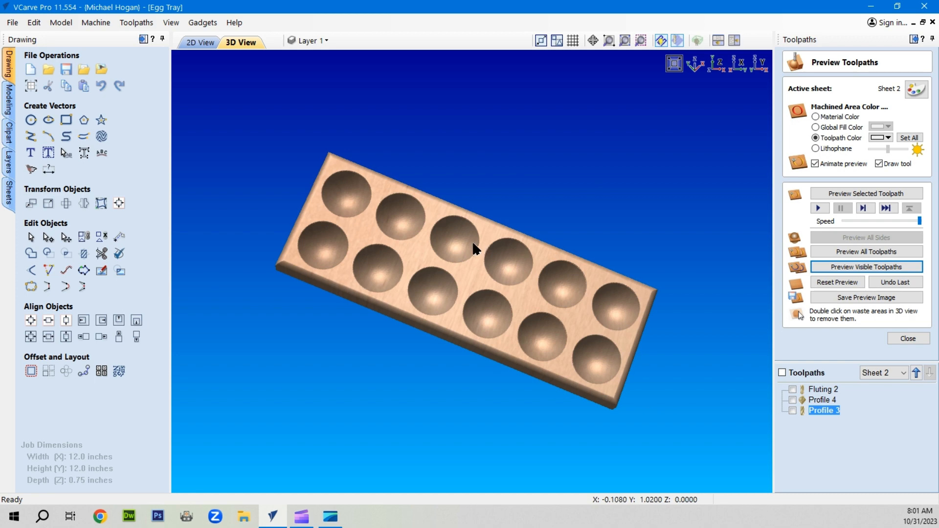
pyautogui.moveTo(472, 241); pyautogui.dragTo(440, 277)
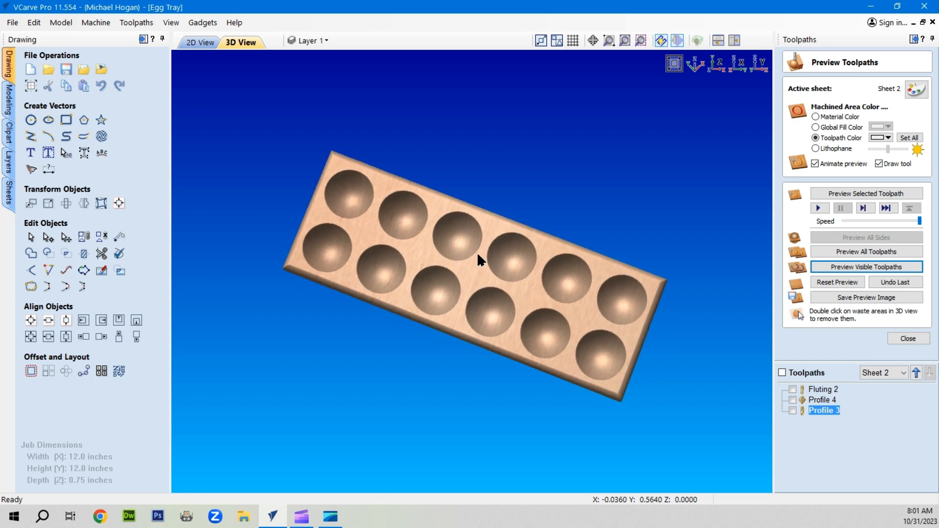
pyautogui.scroll(2, 477, 251)
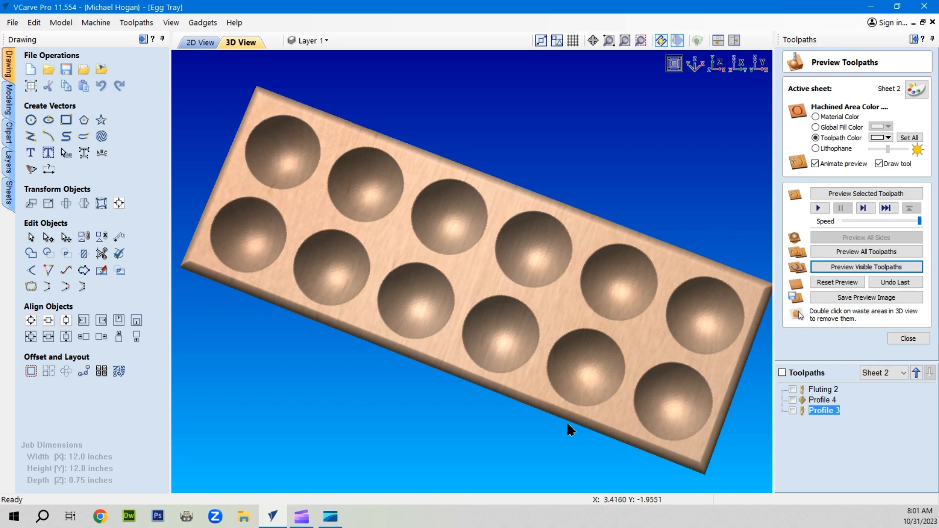
pyautogui.moveTo(450, 259); pyautogui.dragTo(360, 138)
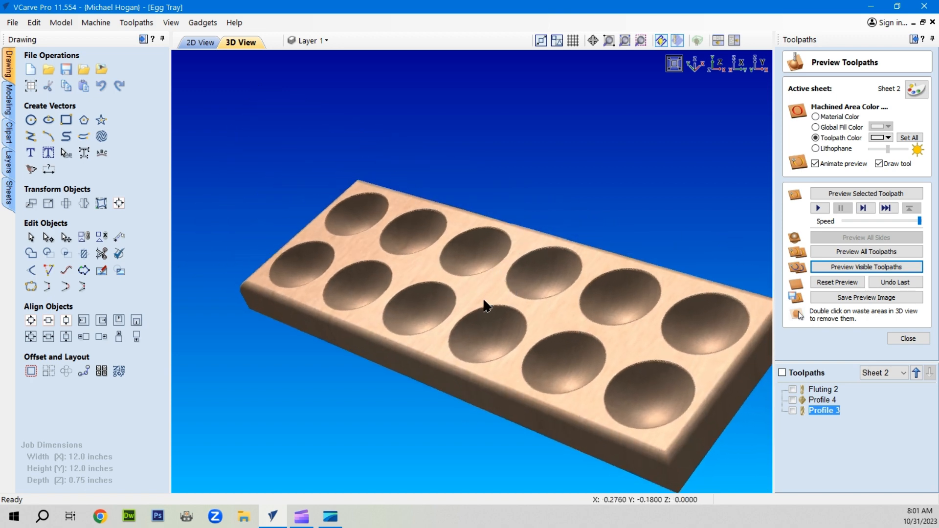
pyautogui.scroll(-2, 445, 294)
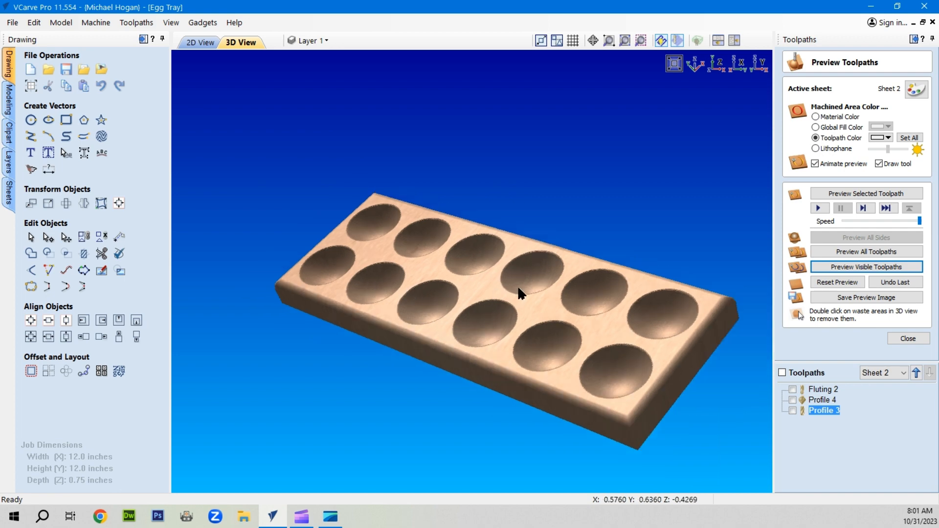